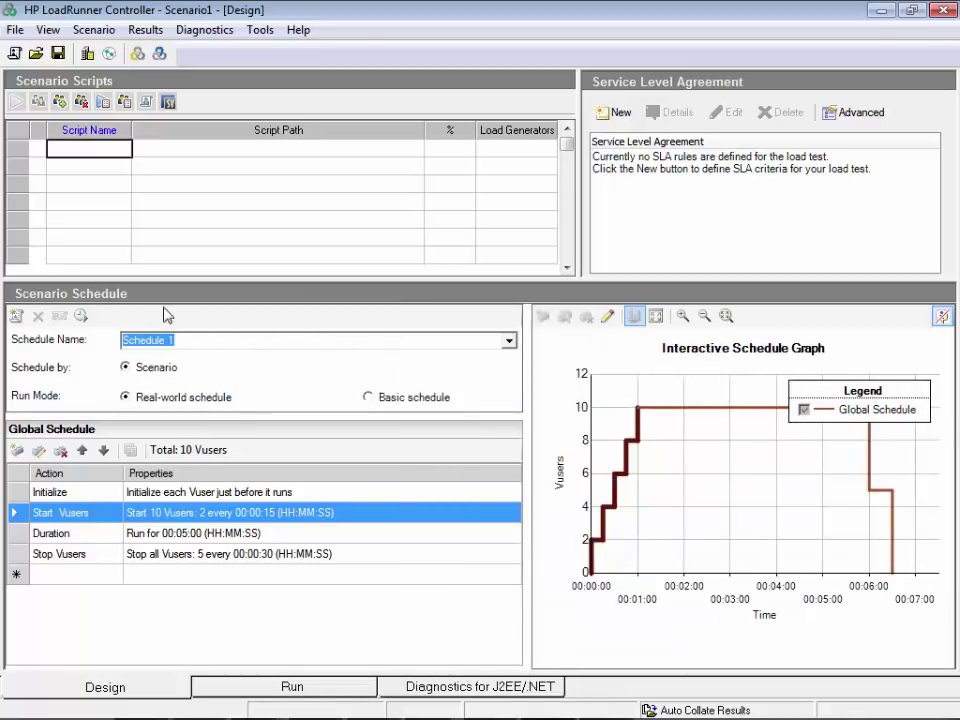
- Set the scenario schedule's run mode to Basic schedule
left_click(369, 397)
left_click(563, 416)
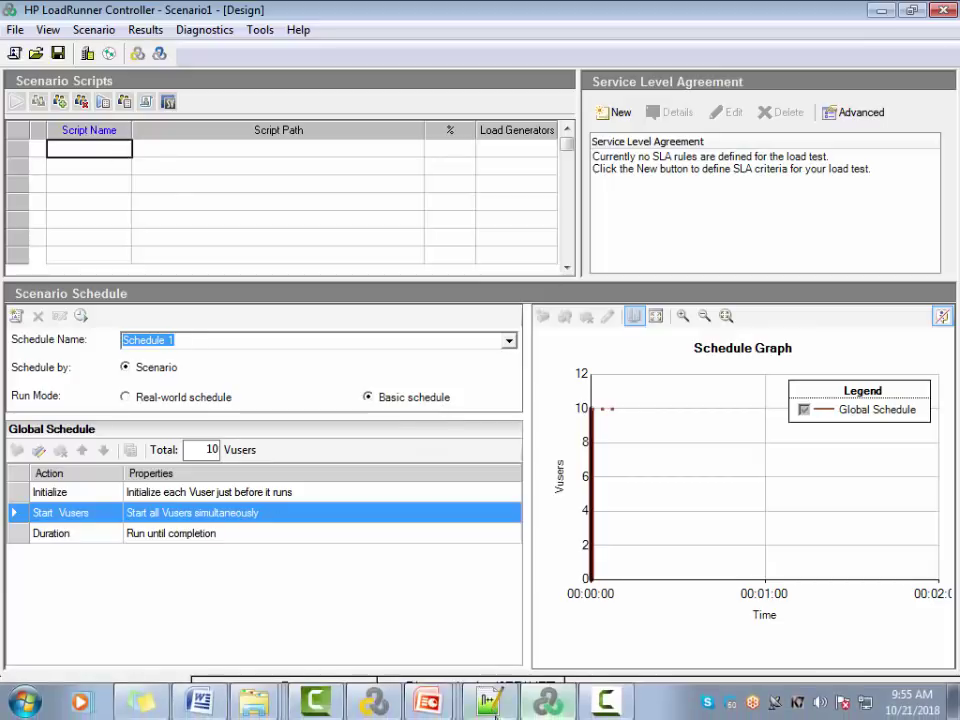
- Switch to the PowerPoint Work Load Modeling slide, review the business processes in its table, and return to LoadRunner Controller
left_click(547, 705)
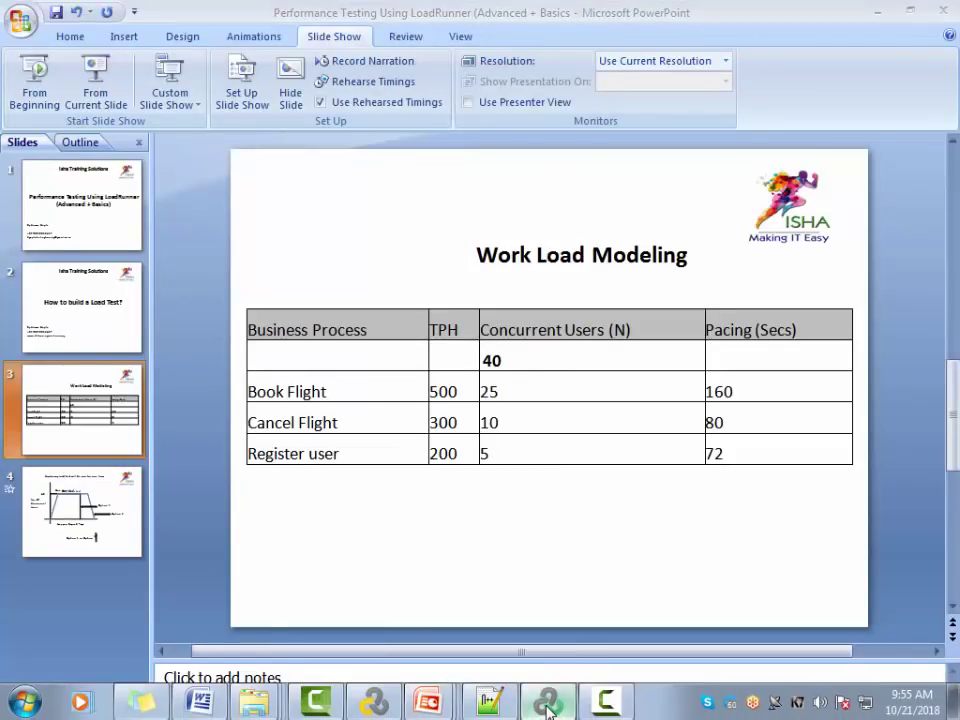
left_click(547, 705)
left_click(547, 705)
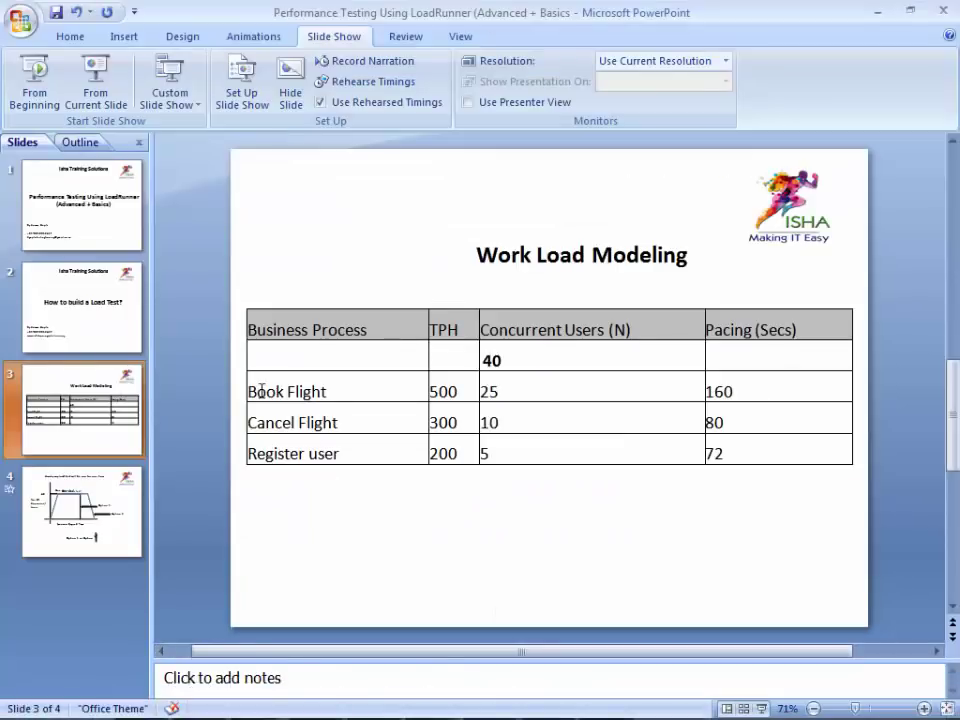
left_click_drag(250, 392, 328, 398)
left_click_drag(250, 422, 330, 426)
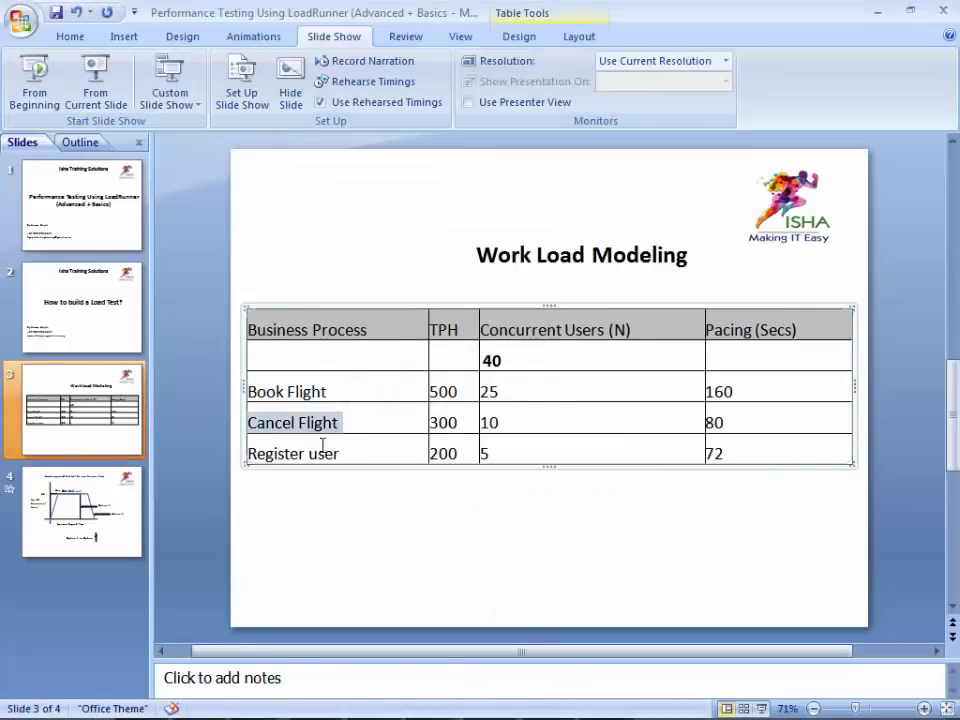
left_click_drag(300, 465, 319, 448)
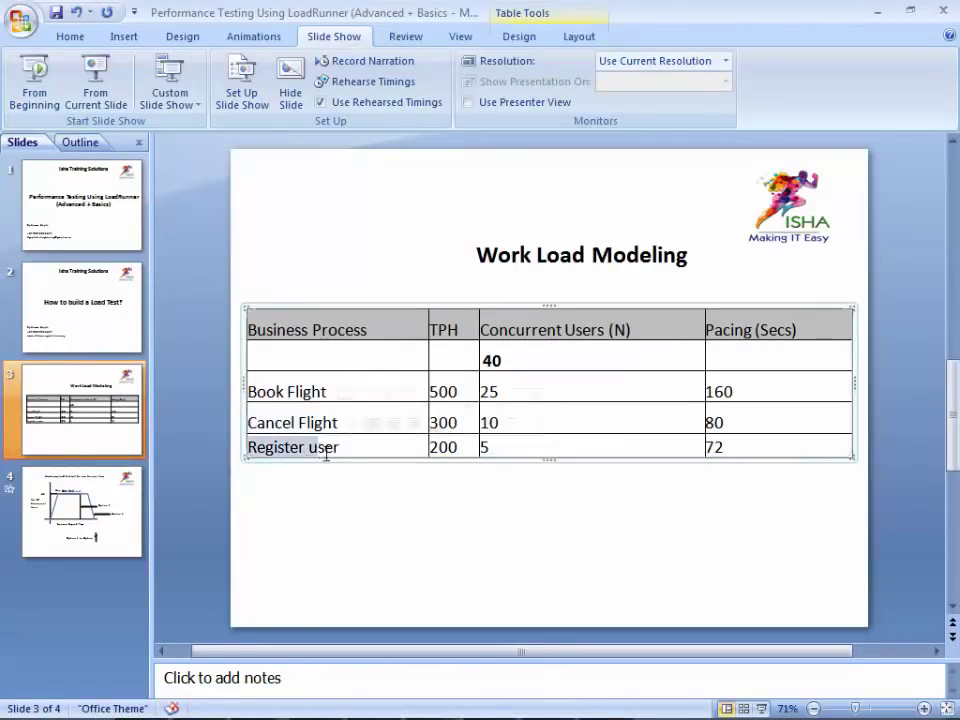
left_click(553, 710)
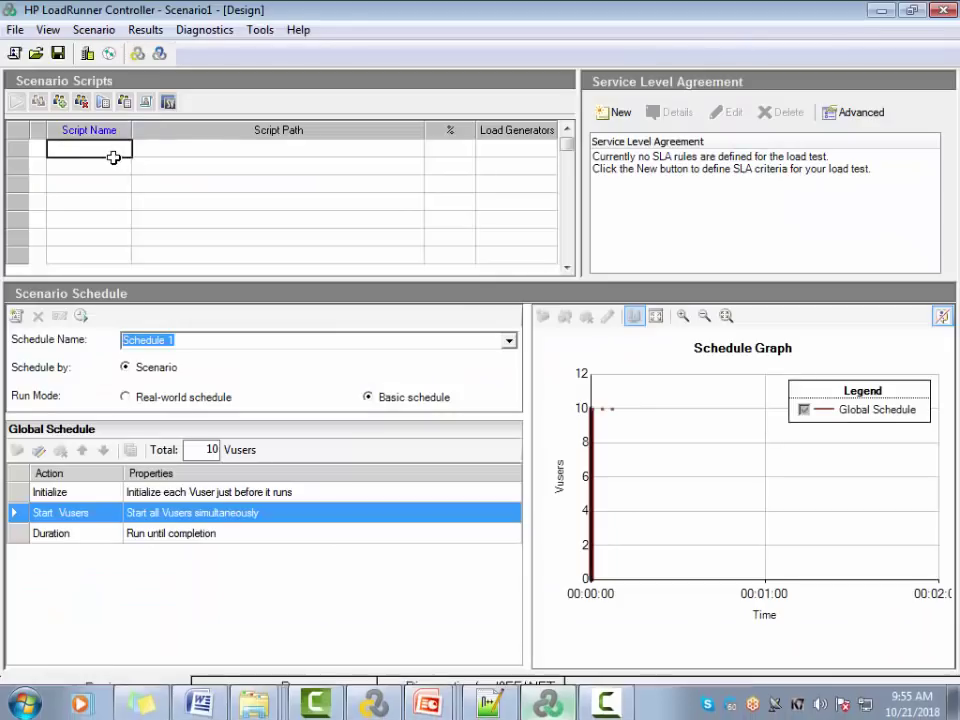
left_click(253, 154)
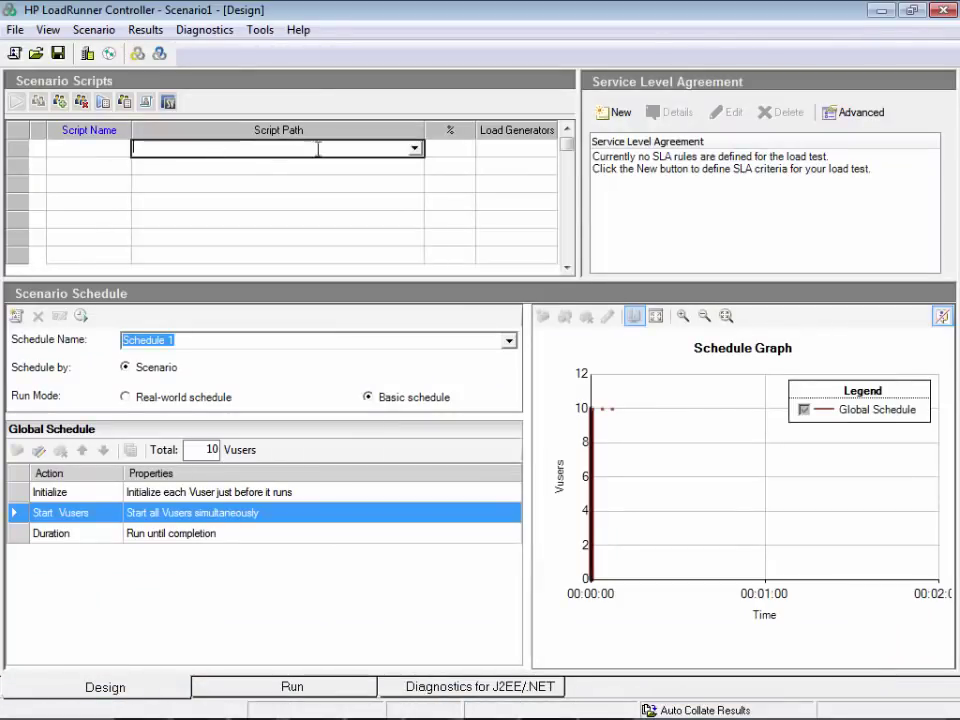
left_click(111, 152)
left_click(90, 167)
left_click(94, 183)
left_click(90, 165)
left_click(90, 184)
left_click(90, 148)
- Browse for the first scenario script and open the To_Controller folder inside LR_Scripts on the Desktop
left_click(305, 150)
left_click(414, 150)
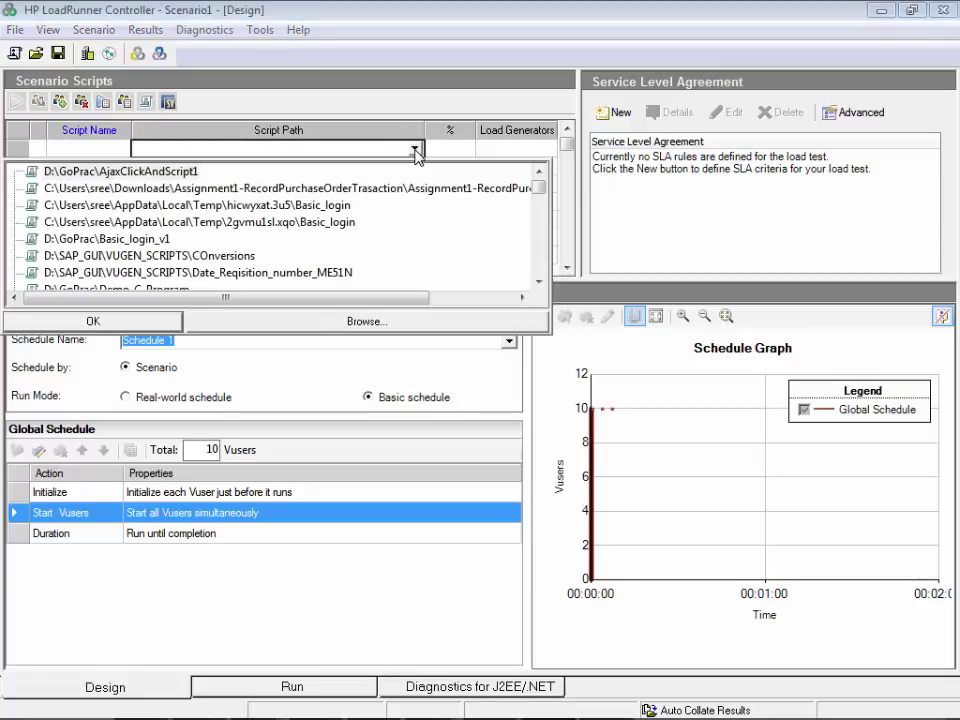
left_click(388, 322)
left_click(505, 301)
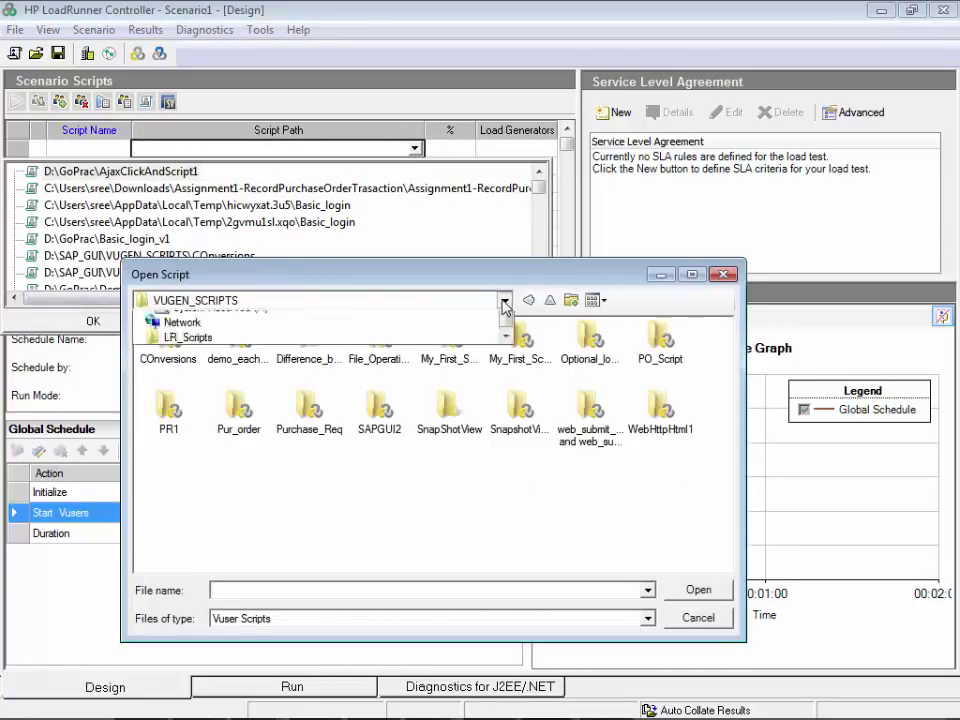
scroll(504, 386, "up", 3)
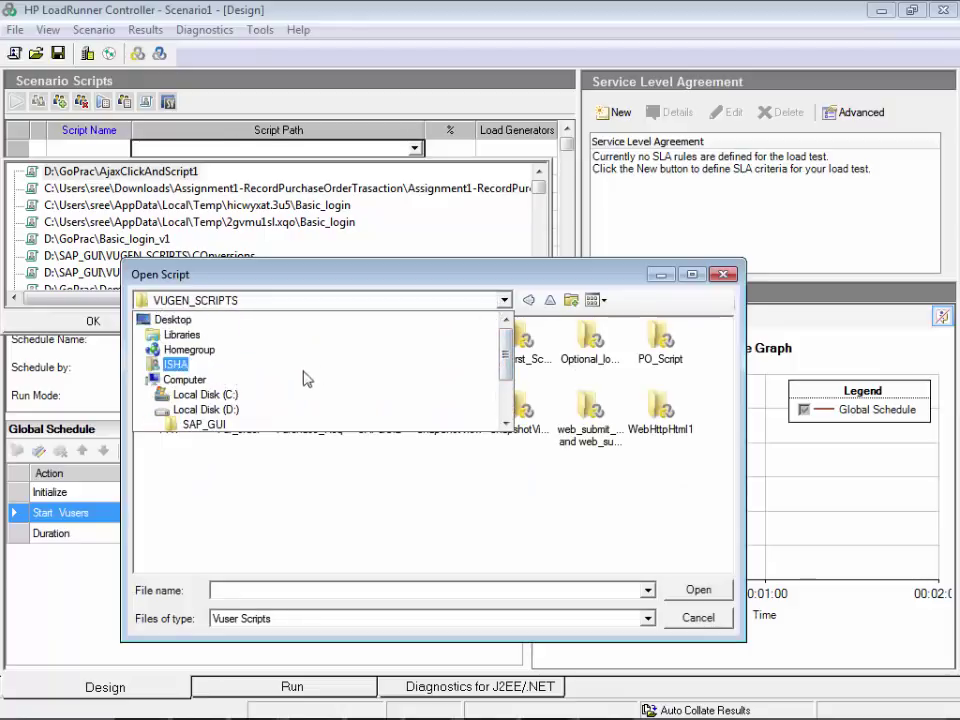
left_click(172, 319)
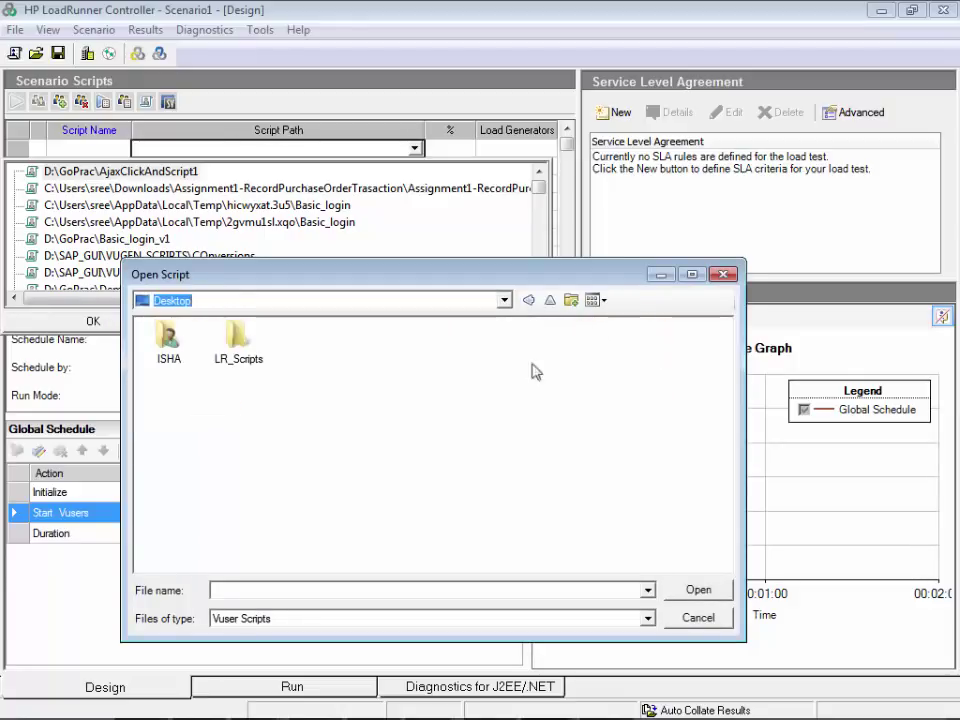
double_click(248, 343)
double_click(242, 352)
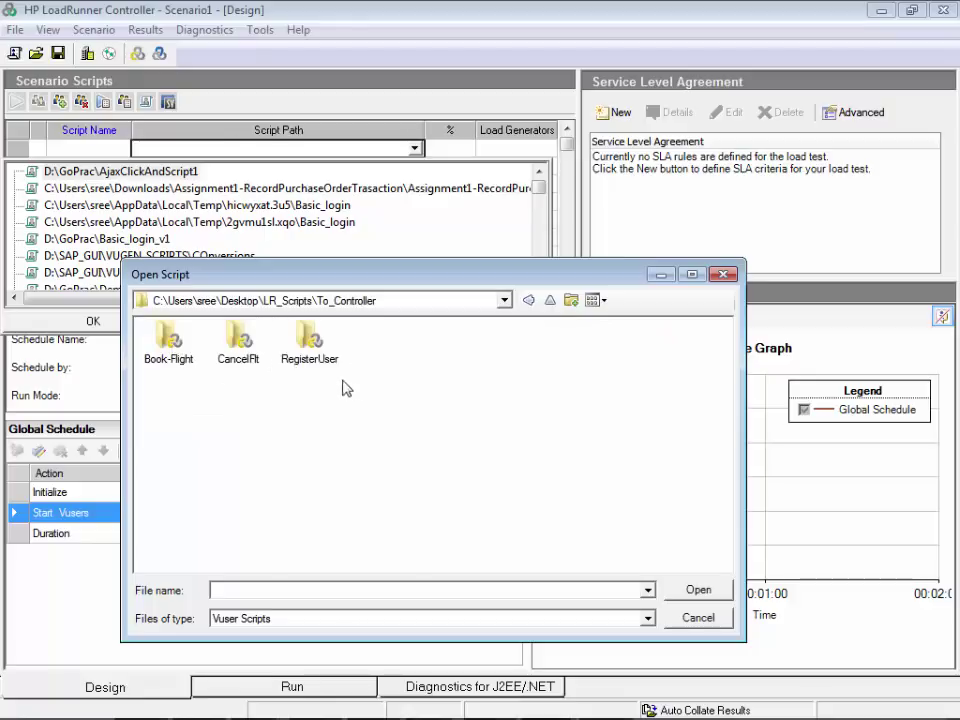
- Examine the Book-Flight, CancelFlt and RegisterUser scripts available in the To_Controller folder
left_click(170, 340)
left_click(237, 345)
left_click(312, 350)
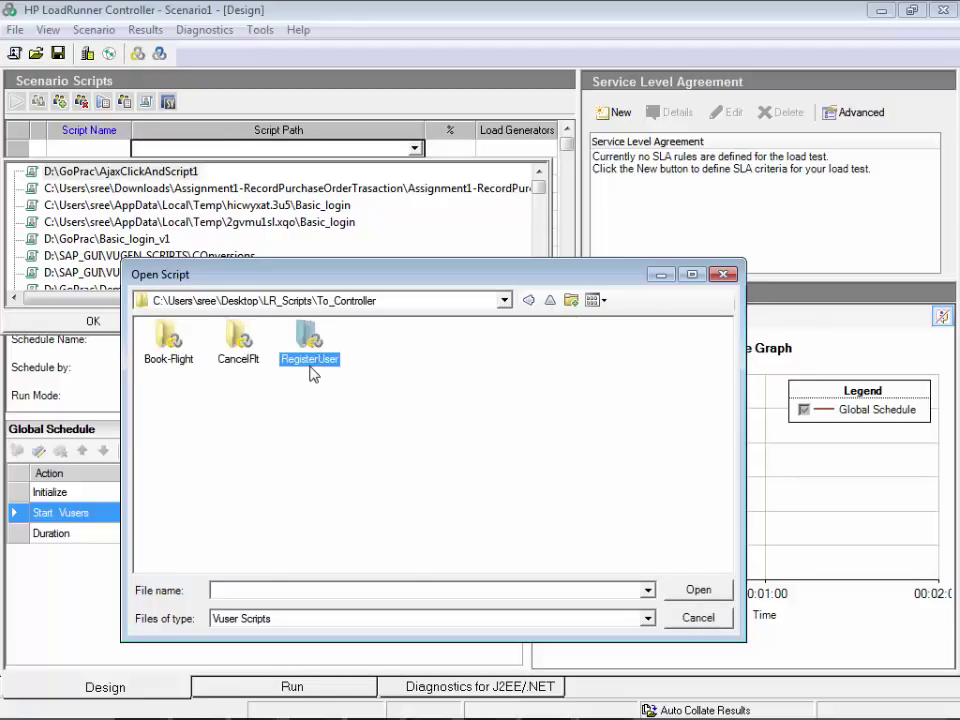
left_click(168, 345)
left_click(240, 345)
left_click(333, 346)
left_click(334, 346)
left_click(394, 392)
left_click(165, 343)
left_click(310, 343)
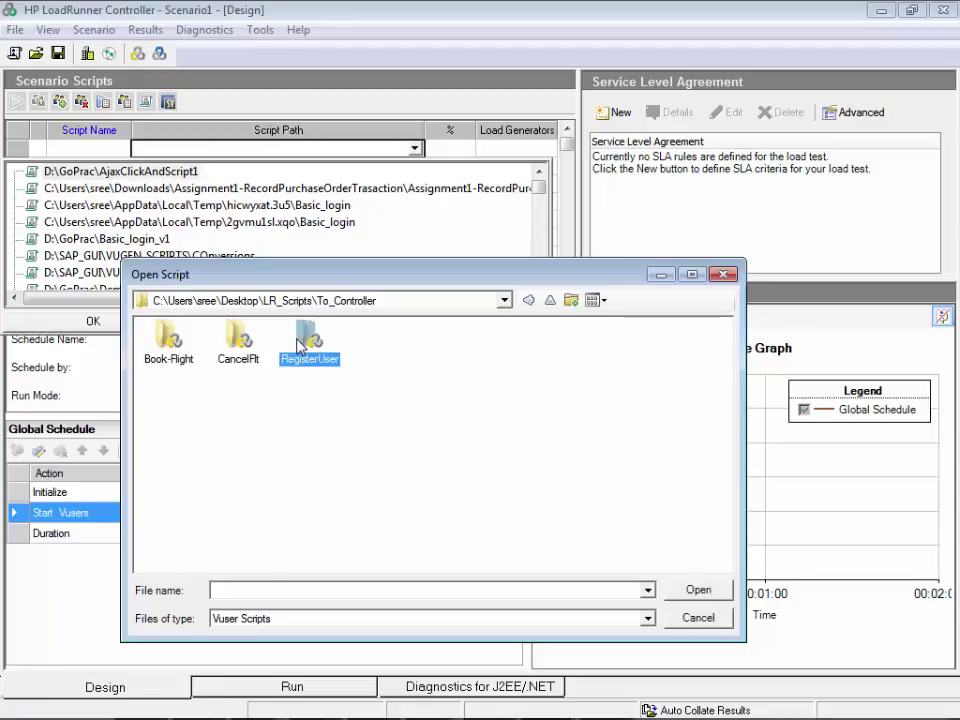
- Add the Book-Flight script to the first scenario row and widen the Script Path column
double_click(167, 338)
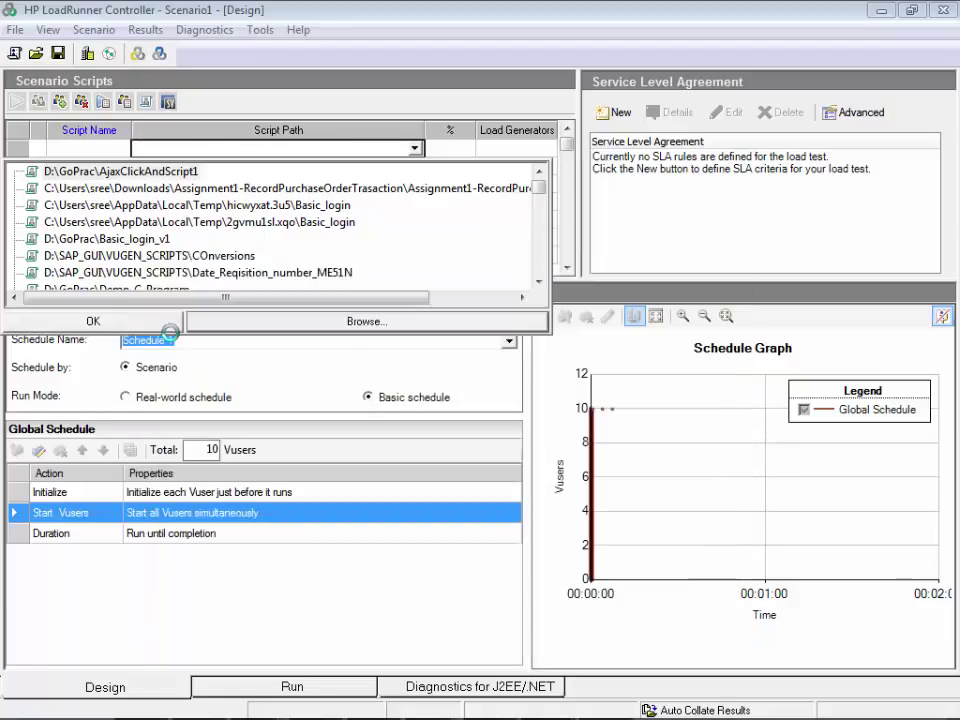
left_click(155, 330)
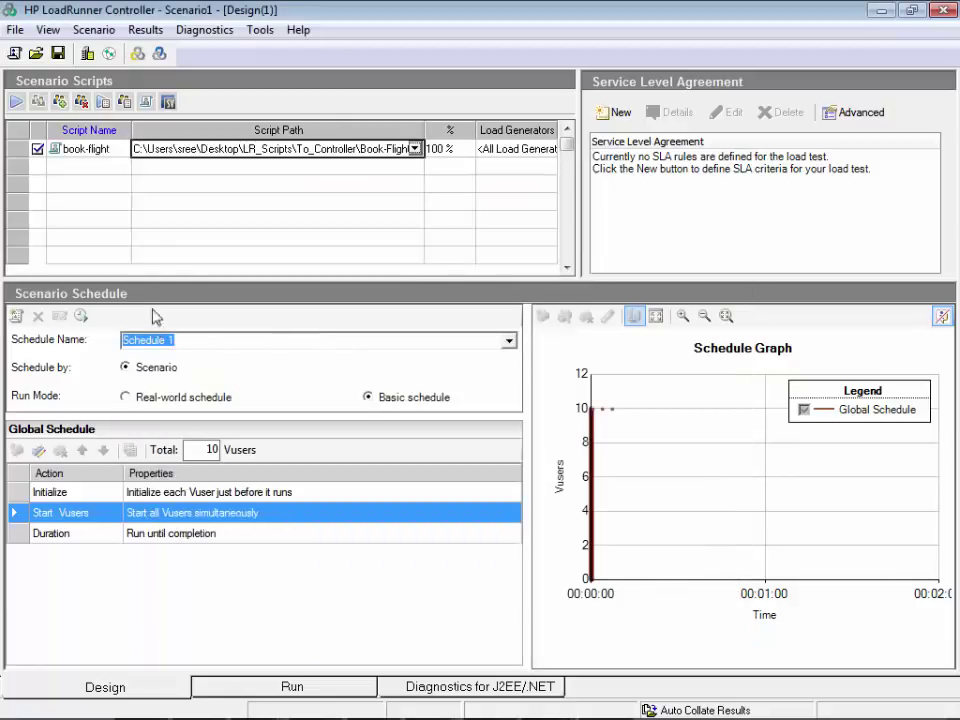
left_click(71, 184)
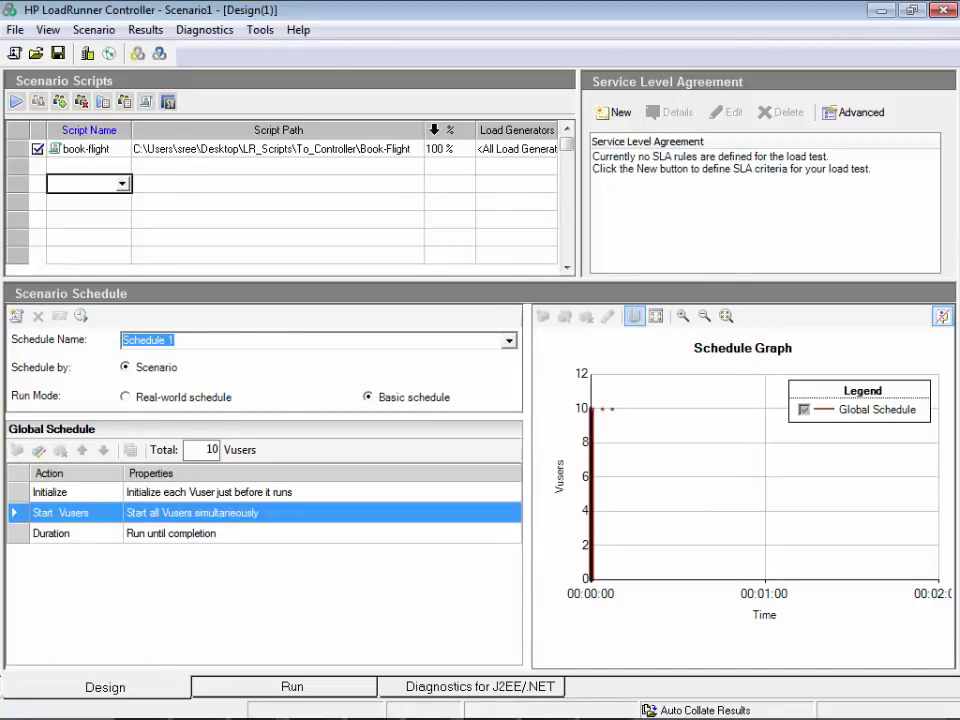
left_click_drag(474, 133, 448, 133)
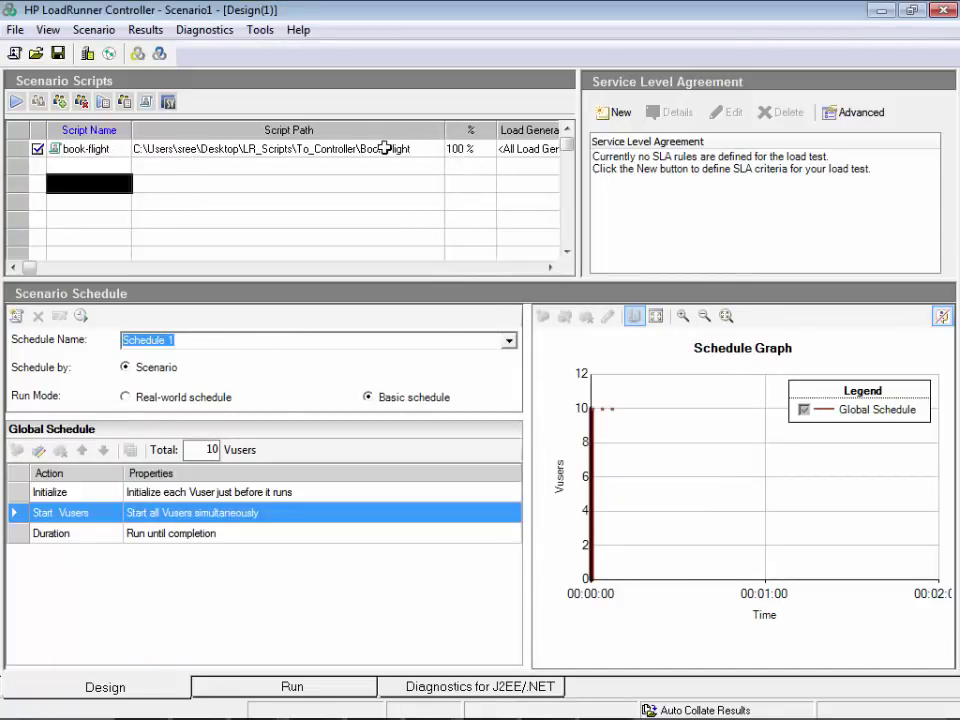
- Add the CancelFlt script from the To_Controller folder to the second row of the scenario scripts
left_click(342, 167)
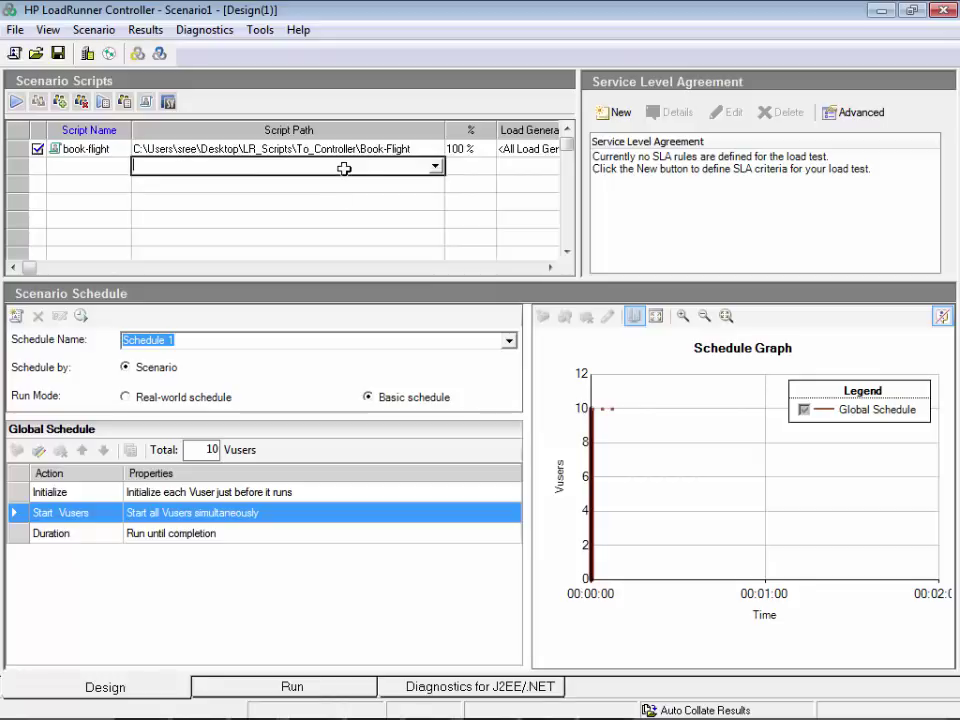
left_click(436, 168)
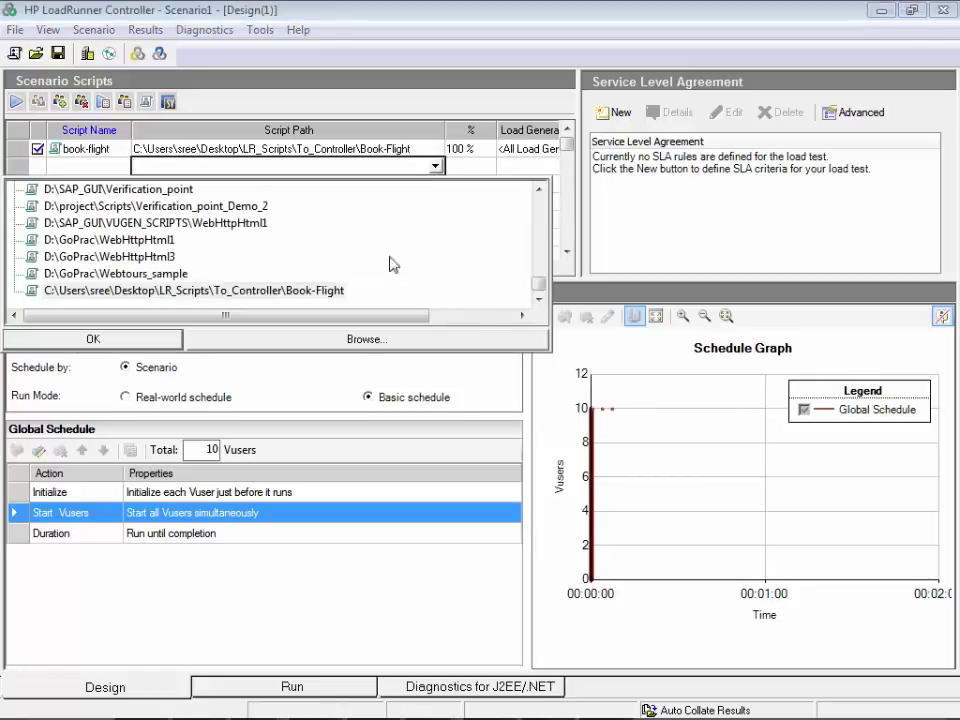
left_click(353, 341)
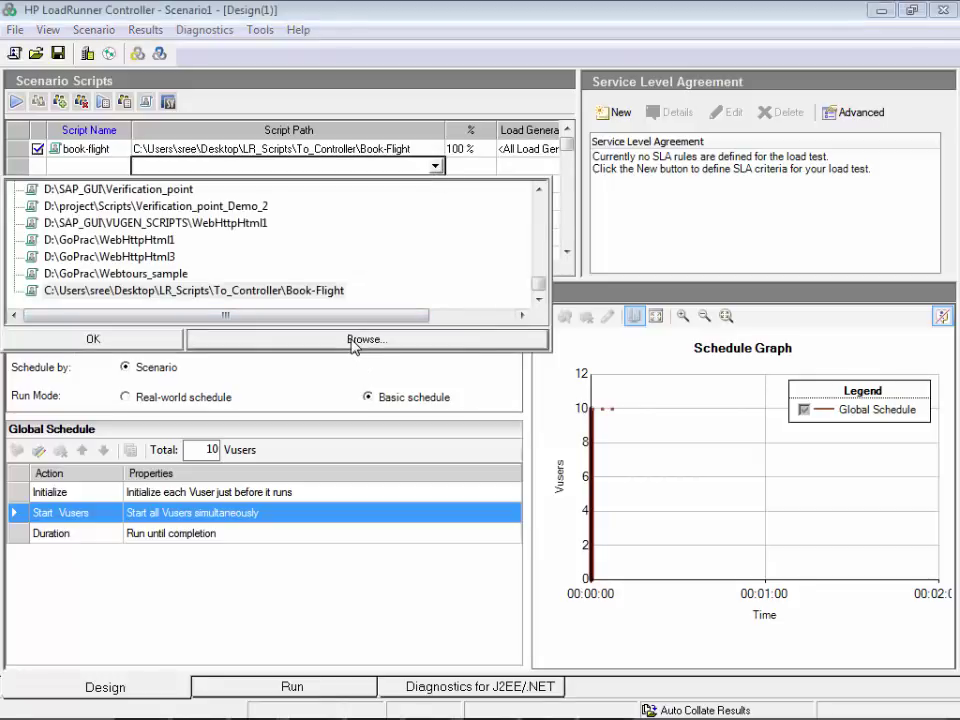
double_click(240, 343)
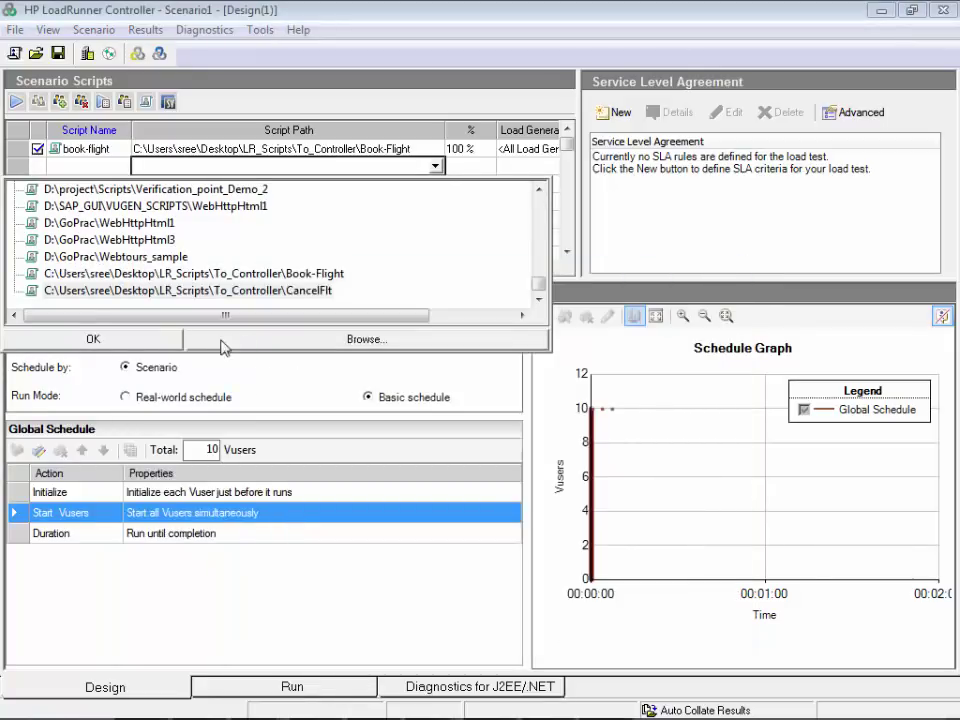
left_click(141, 341)
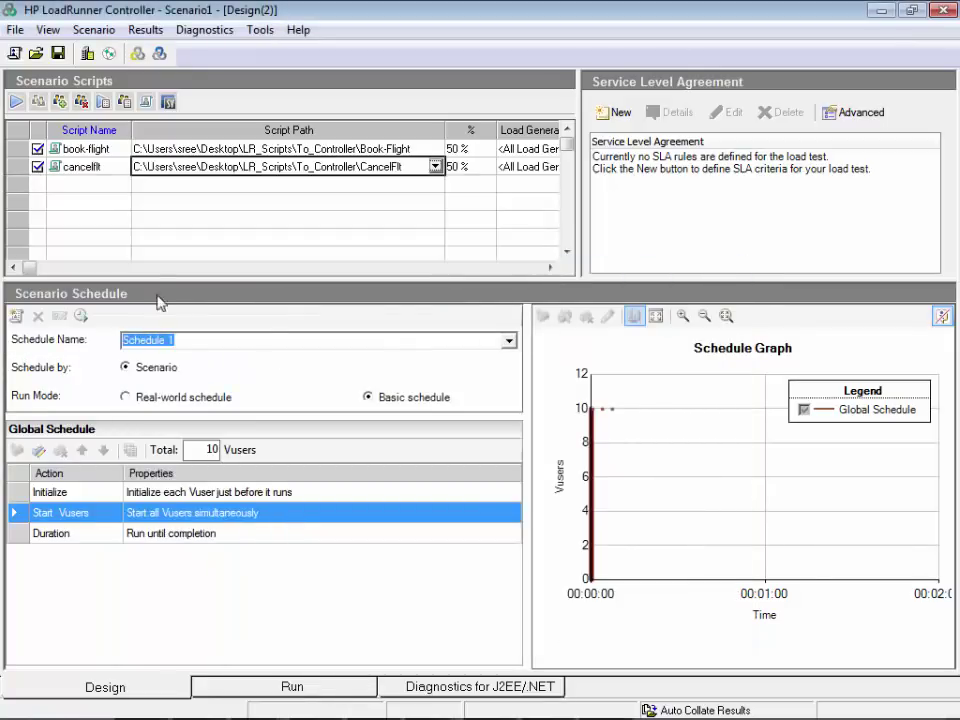
- Add the existing RegisterUser script from the To_Controller folder to the scenario with the Add Script dialog
left_click(60, 102)
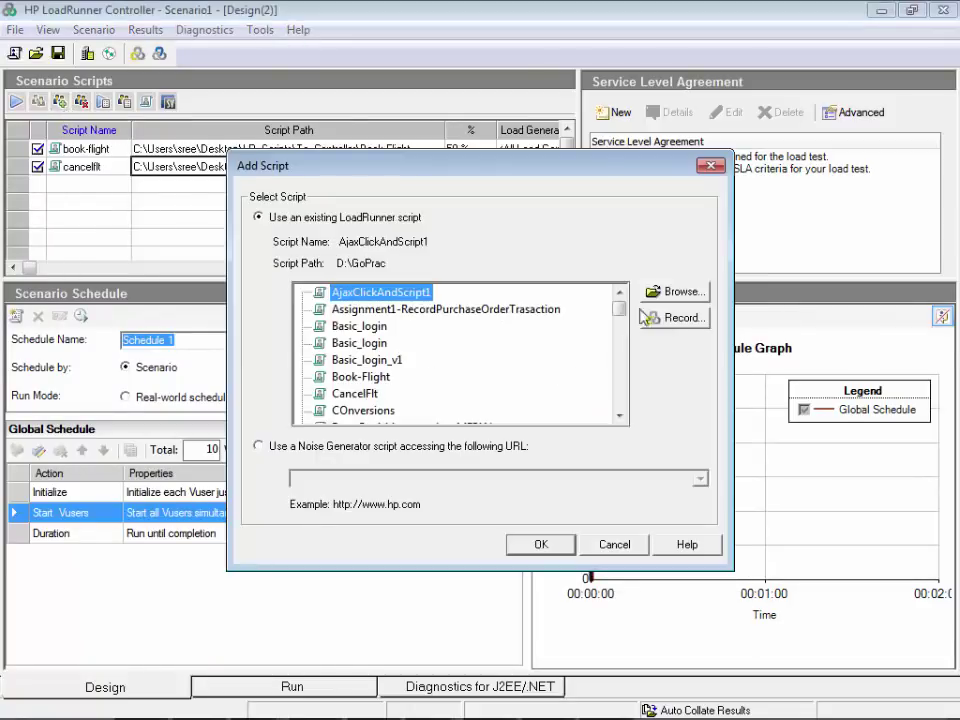
left_click(678, 292)
double_click(309, 345)
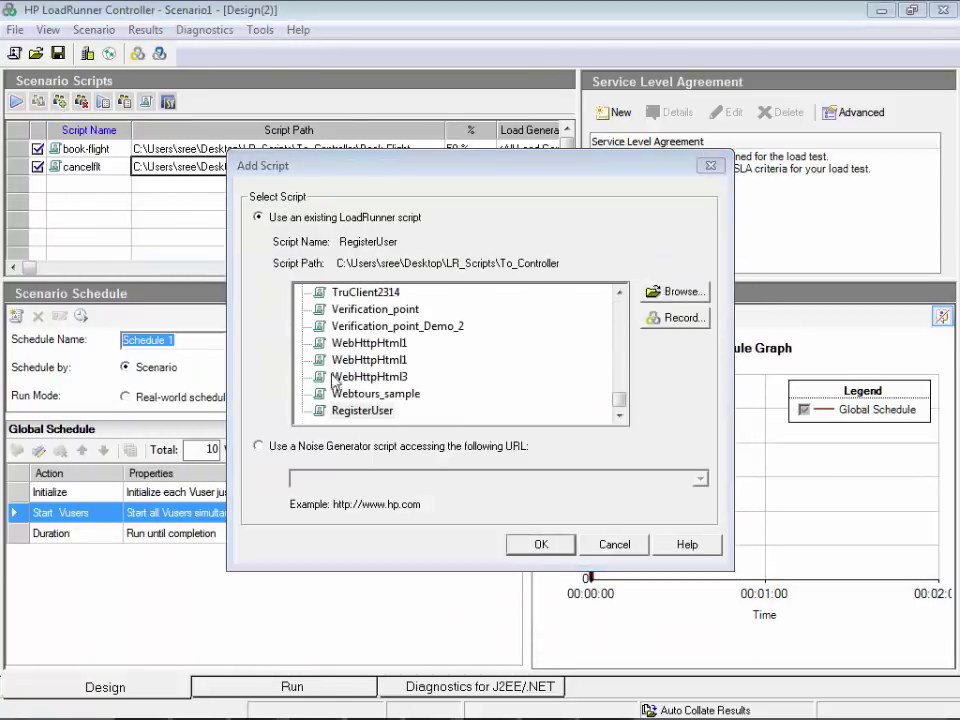
left_click(540, 544)
- Check the added script names and paths, and widen the Scenario Scripts area to fit all its columns
left_click(95, 148)
left_click(88, 184)
left_click(201, 149)
left_click(208, 166)
left_click(253, 148)
left_click(281, 166)
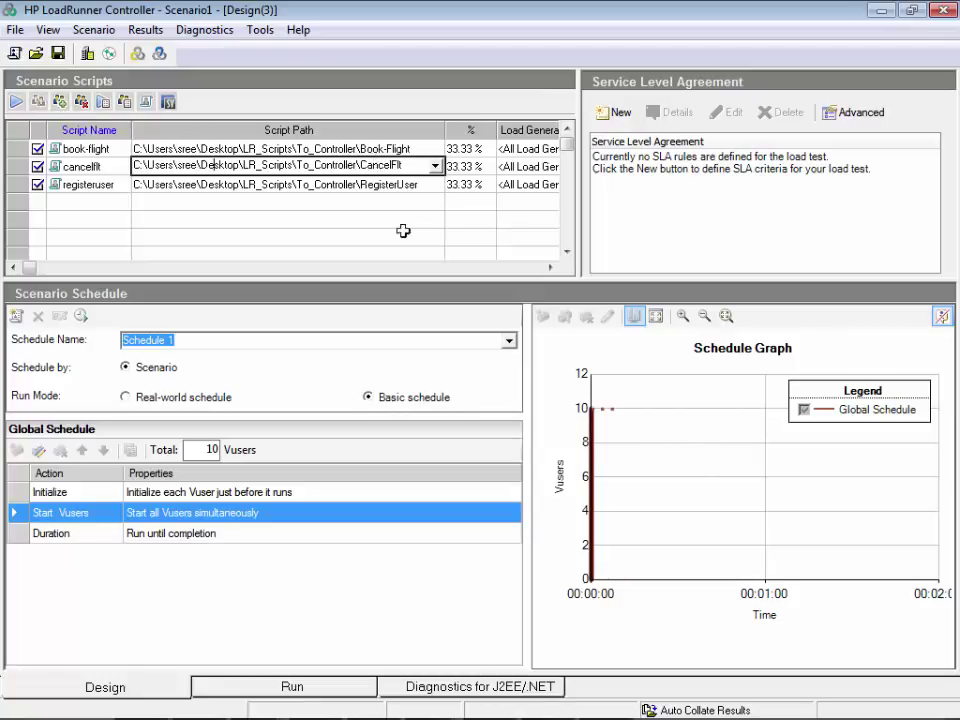
left_click(381, 204)
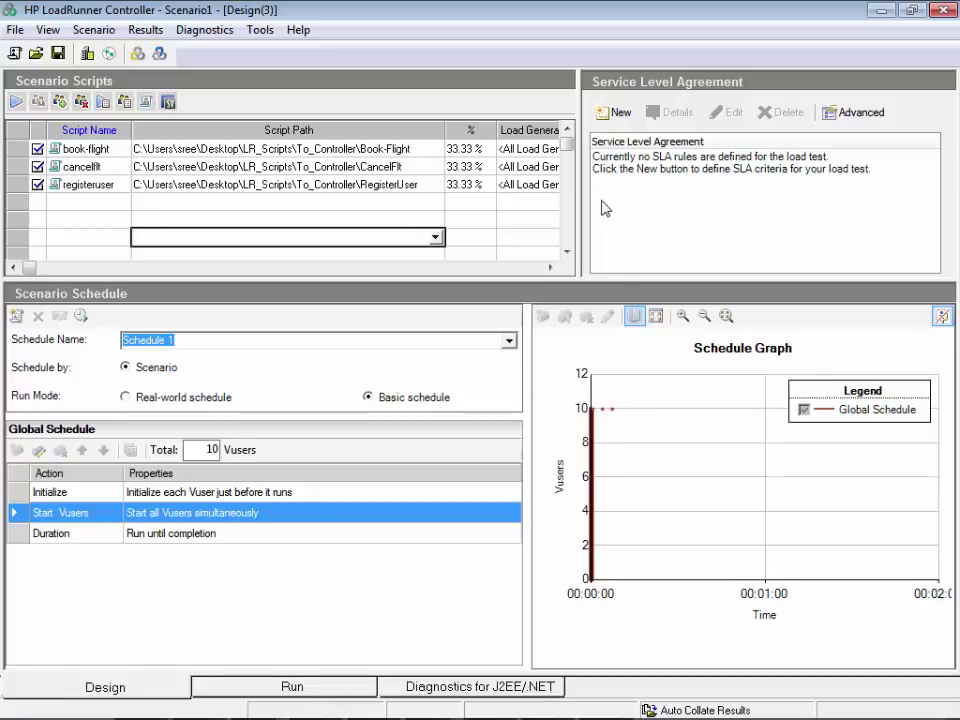
left_click_drag(585, 190, 694, 197)
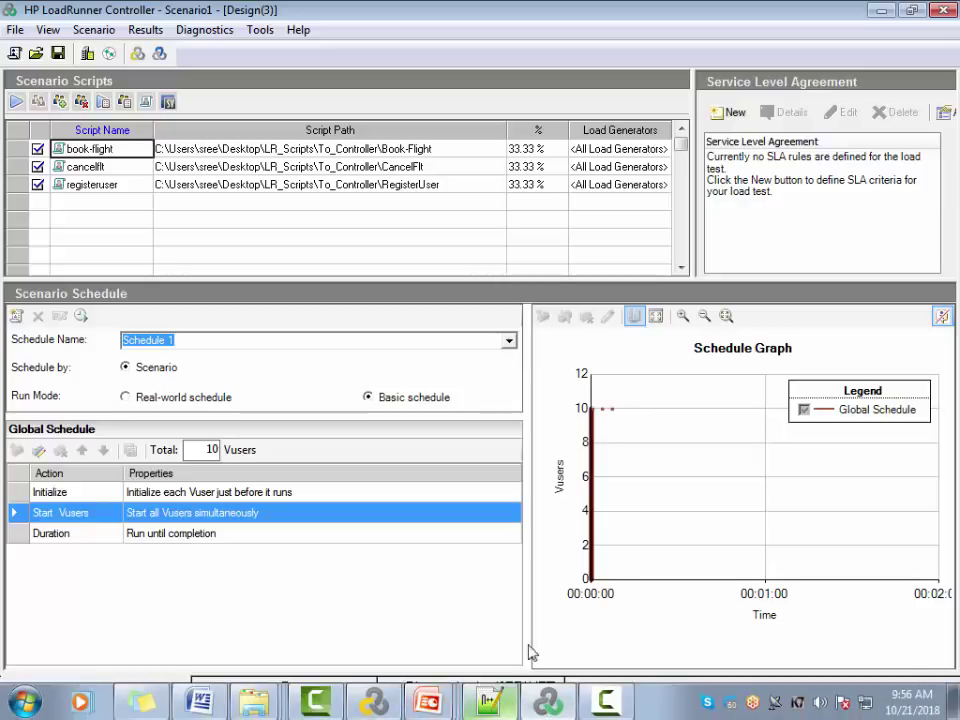
- Switch to the PowerPoint workload table, review the concurrent users for each business process, and return to the book-flight script in LoadRunner Controller
key("alt+Tab")
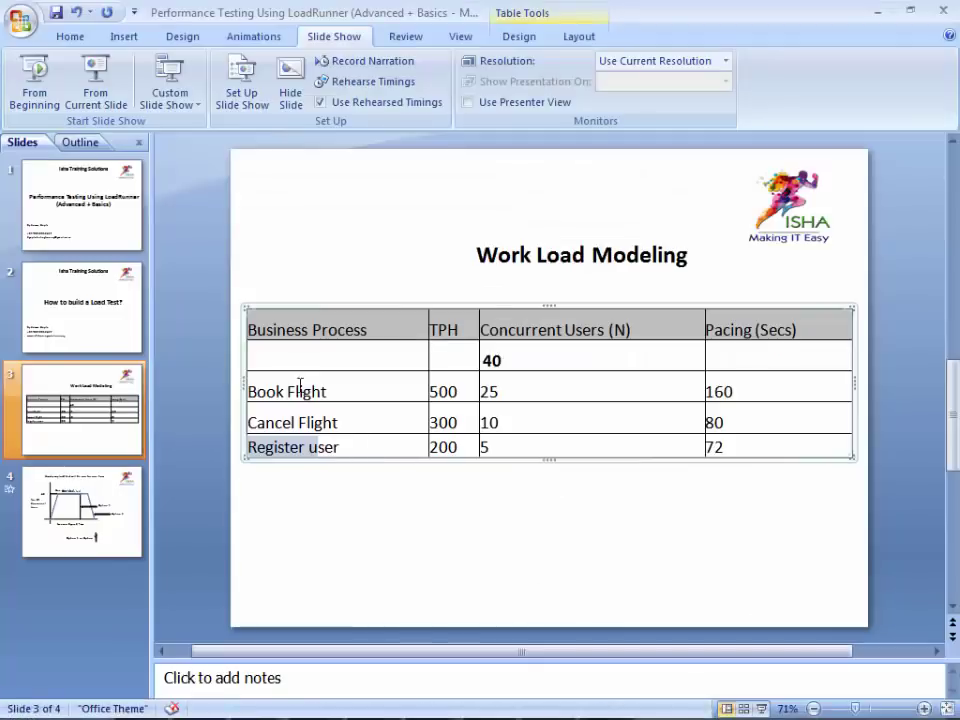
triple_click(336, 388)
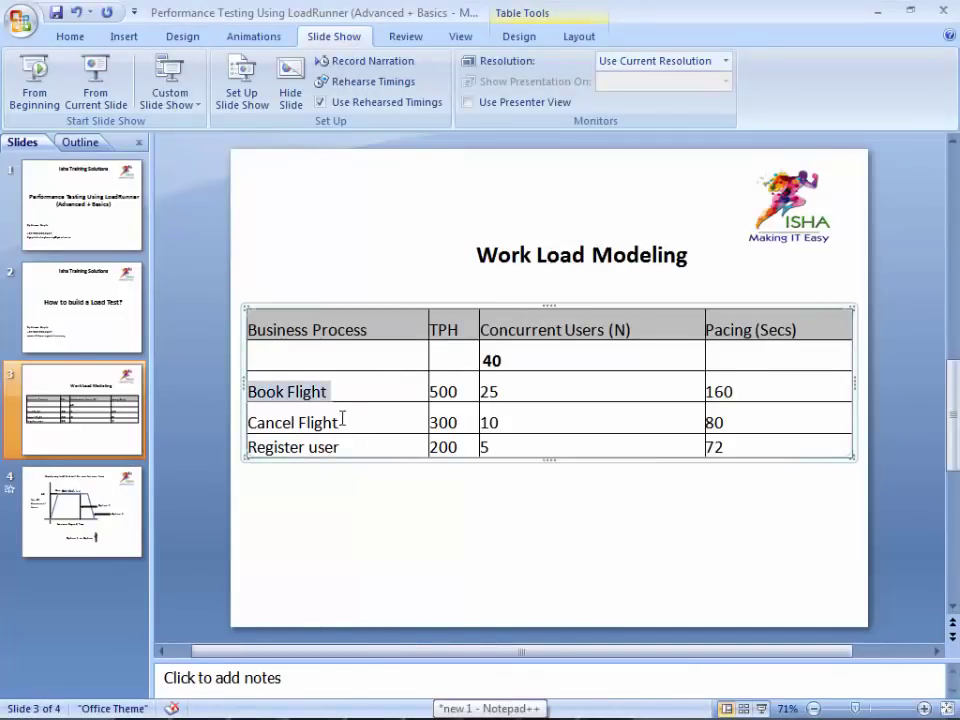
left_click_drag(342, 418, 325, 446)
left_click(321, 446)
triple_click(329, 424)
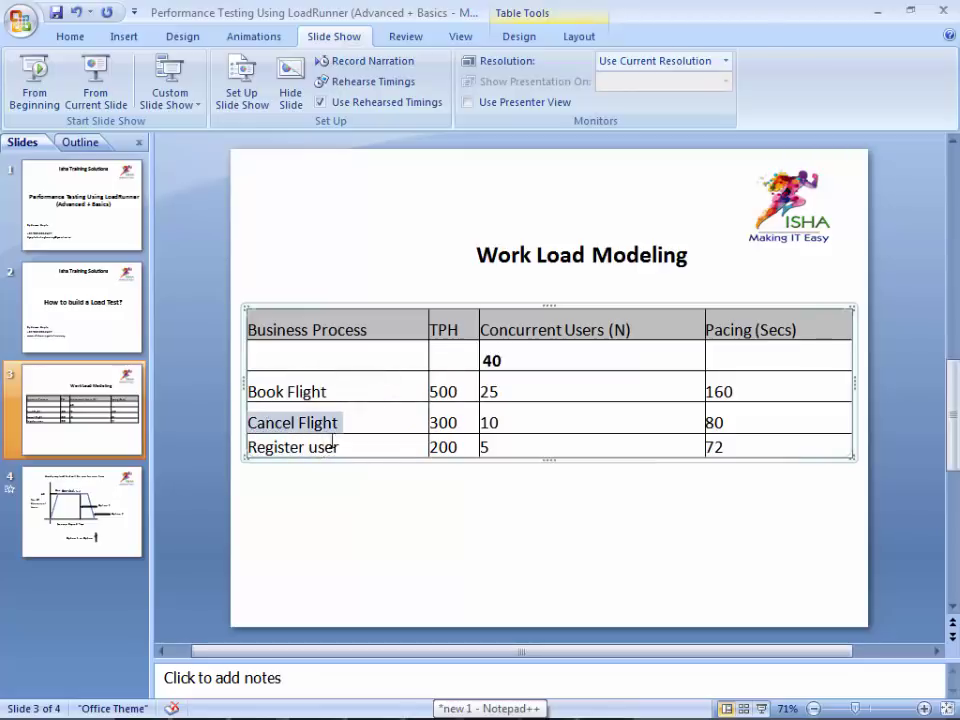
triple_click(329, 440)
double_click(487, 390)
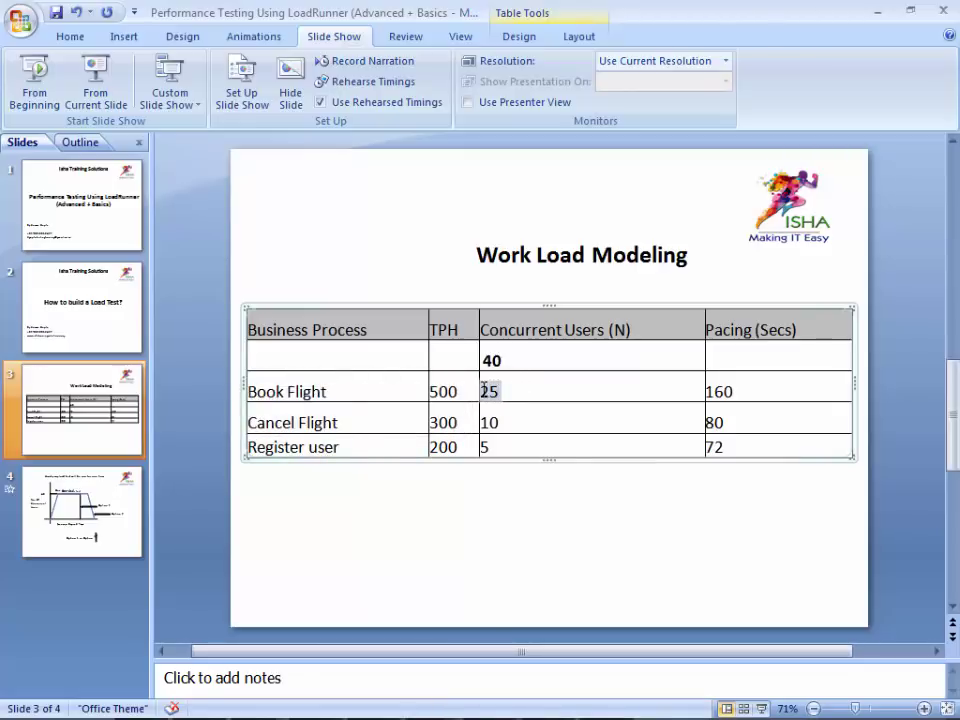
left_click(490, 447)
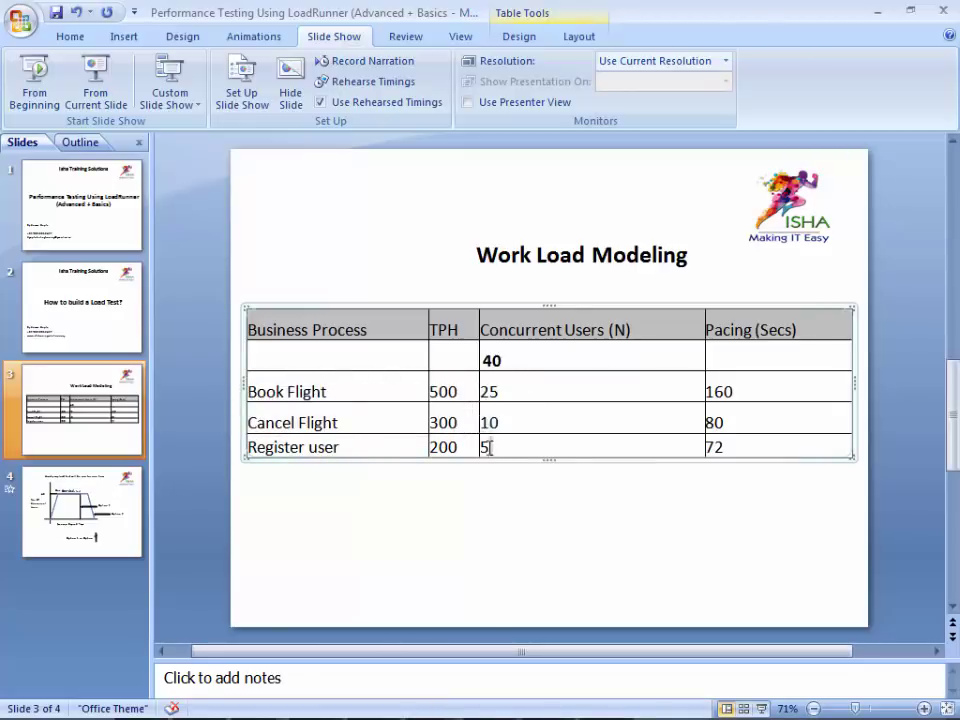
triple_click(322, 391)
left_click_drag(500, 395, 510, 463)
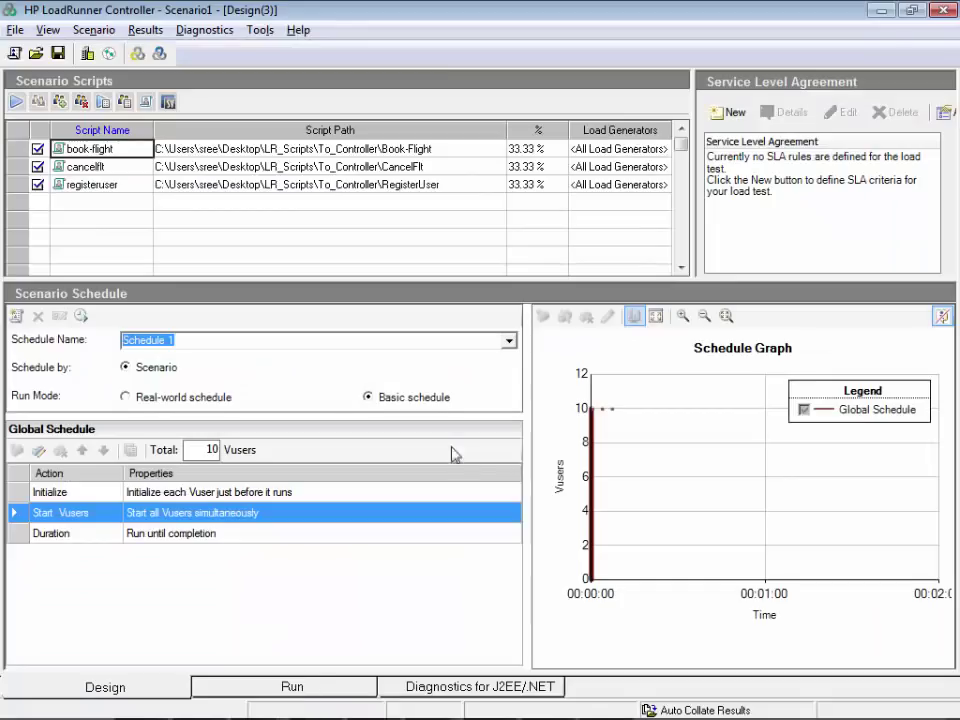
left_click(400, 147)
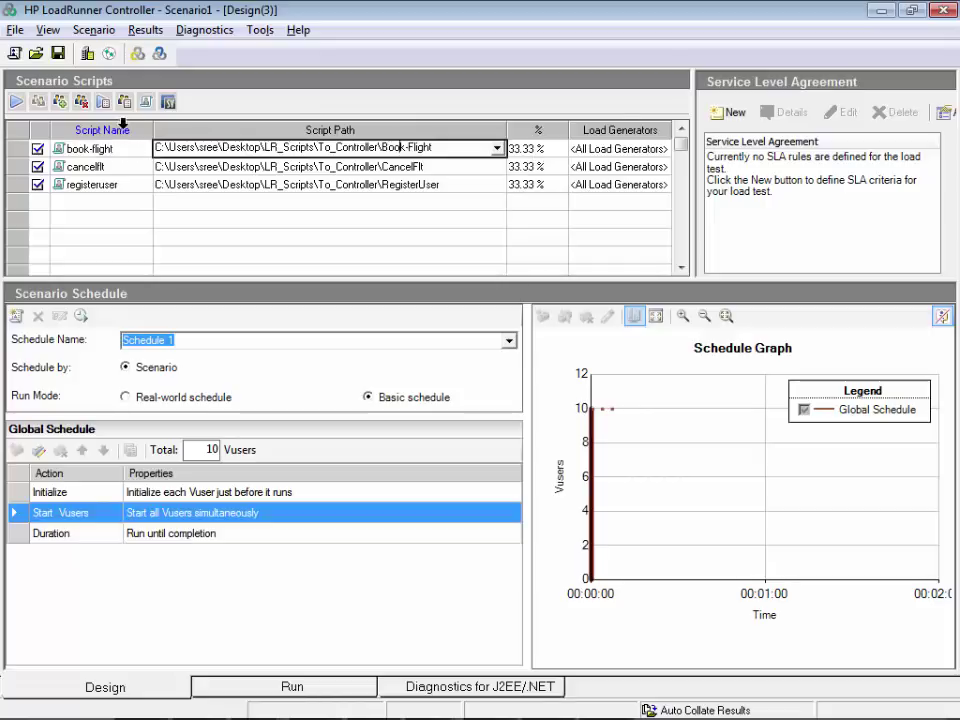
left_click(315, 129)
left_click(551, 127)
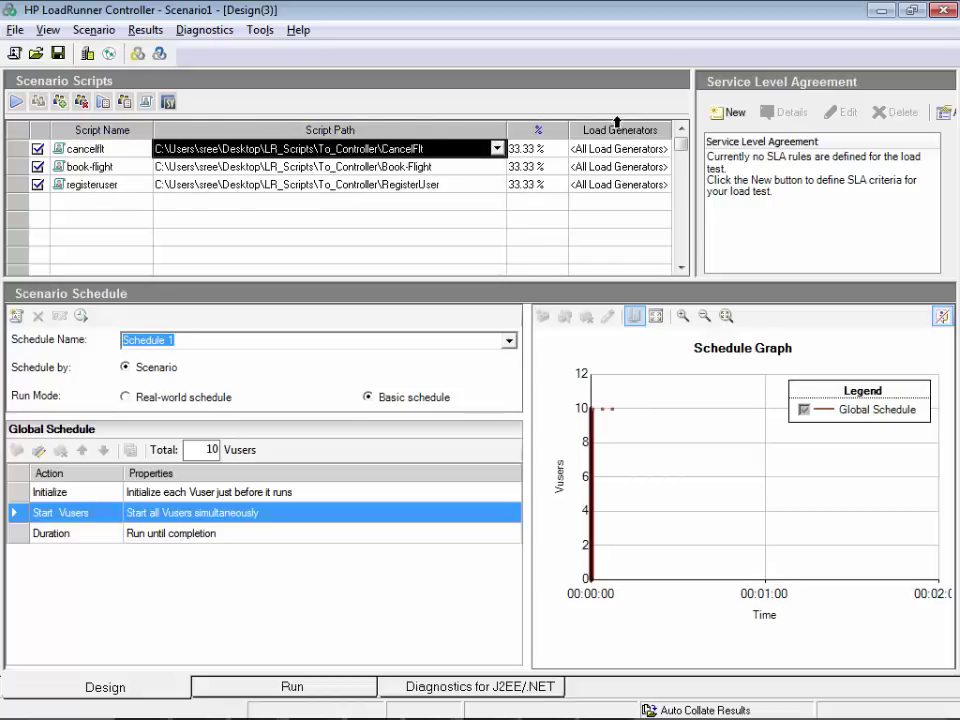
left_click(614, 127)
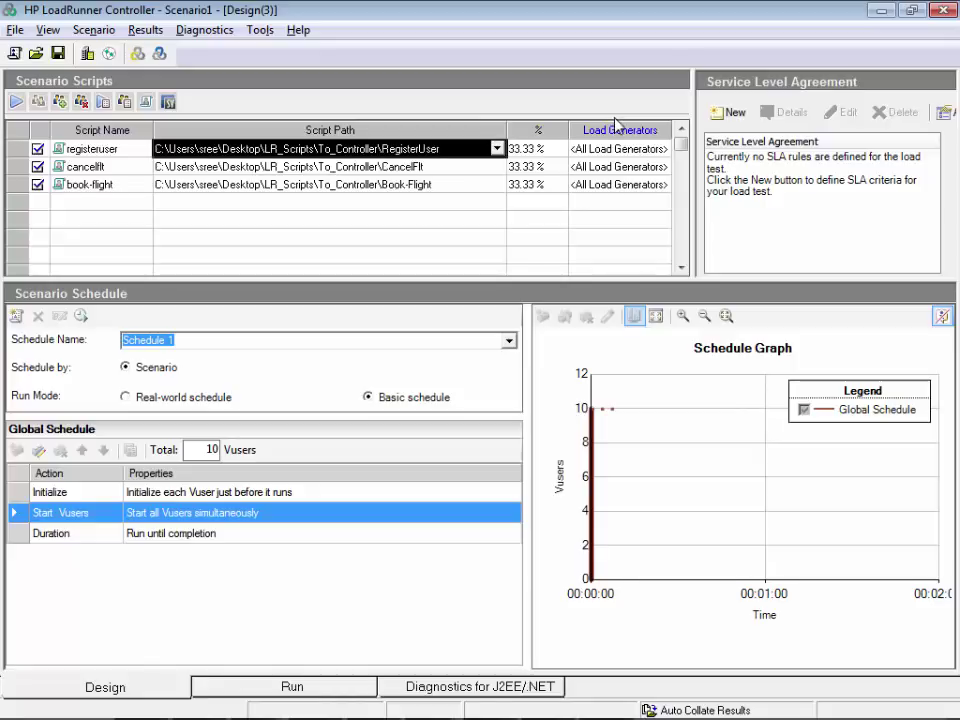
left_click(110, 129)
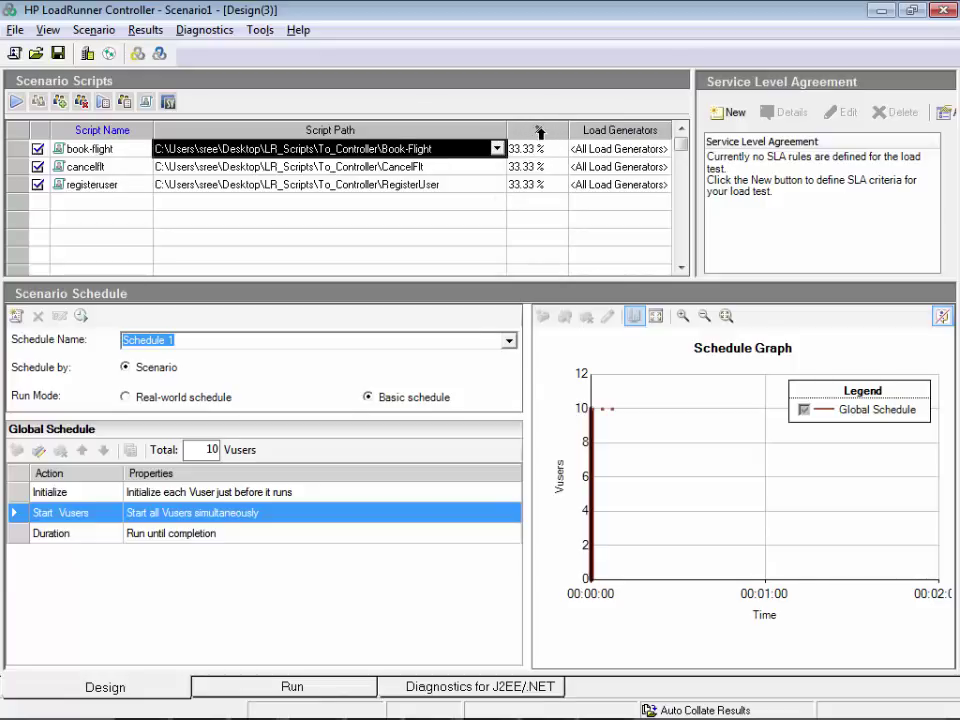
- Convert the scenario to the Vuser Group Mode and sort the scenario groups by group name
left_click(94, 30)
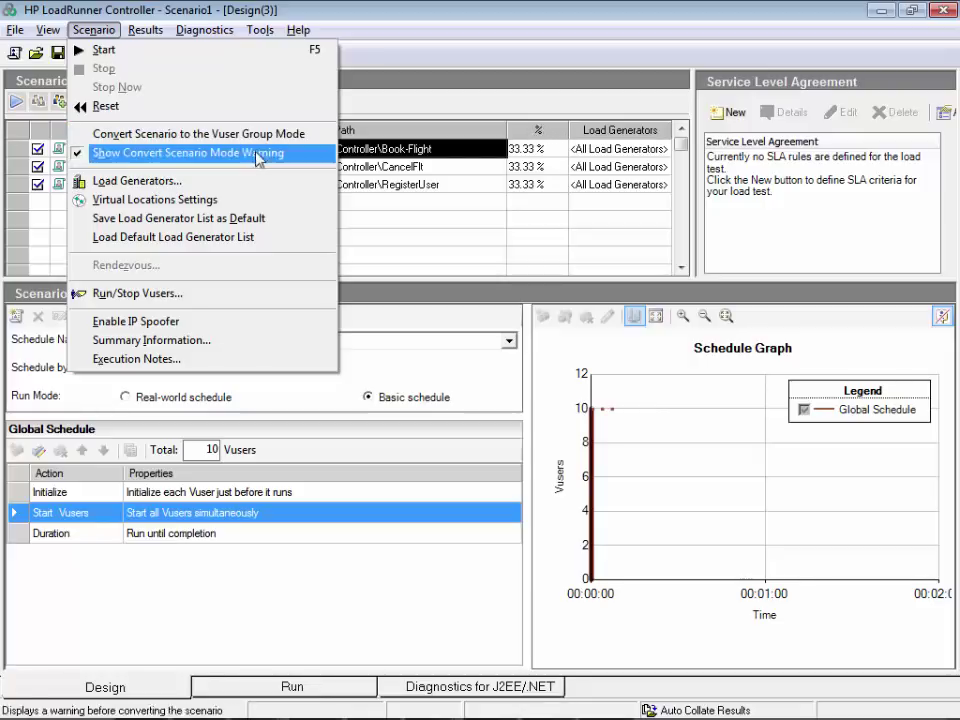
left_click(153, 143)
left_click(424, 416)
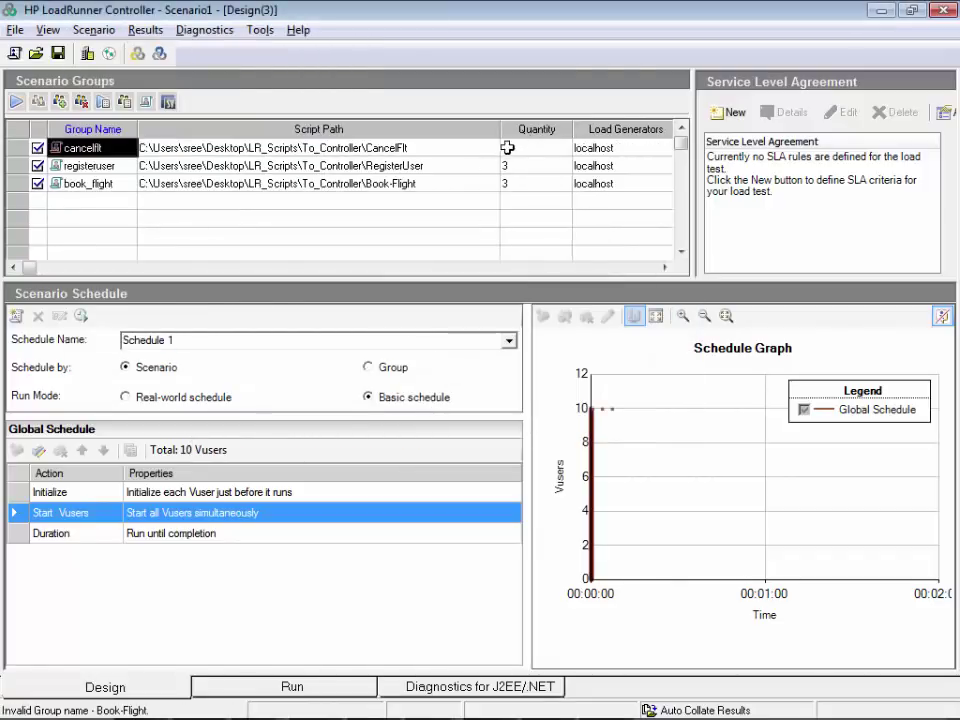
left_click(80, 128)
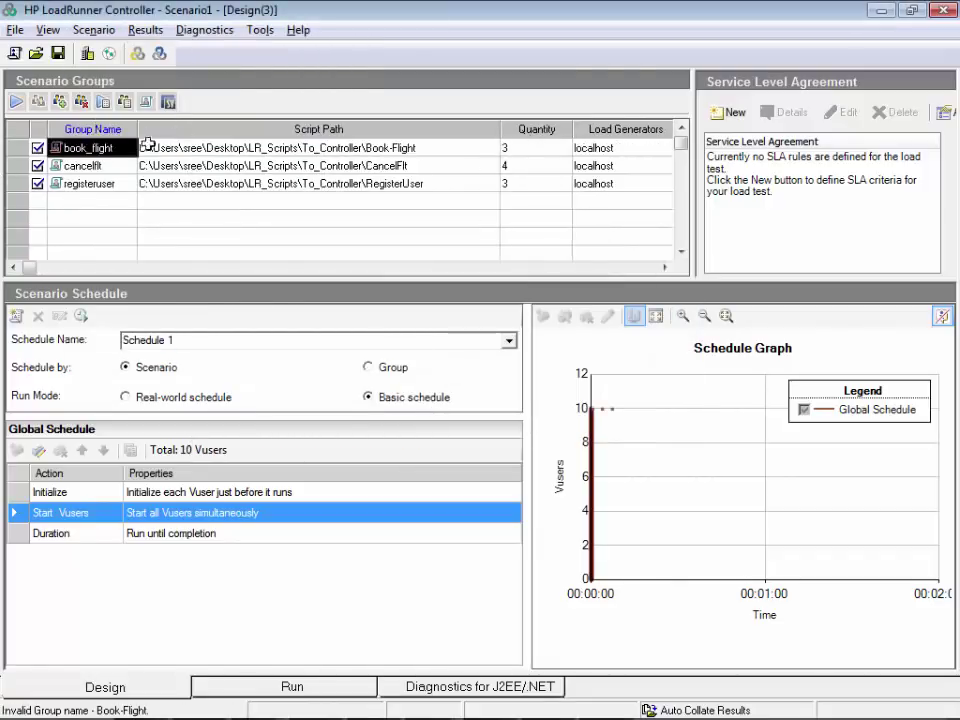
- Check the concurrent users in the PowerPoint workload table and set the book_flight group's quantity to 25 in LoadRunner Controller
left_click(536, 165)
left_click(524, 184)
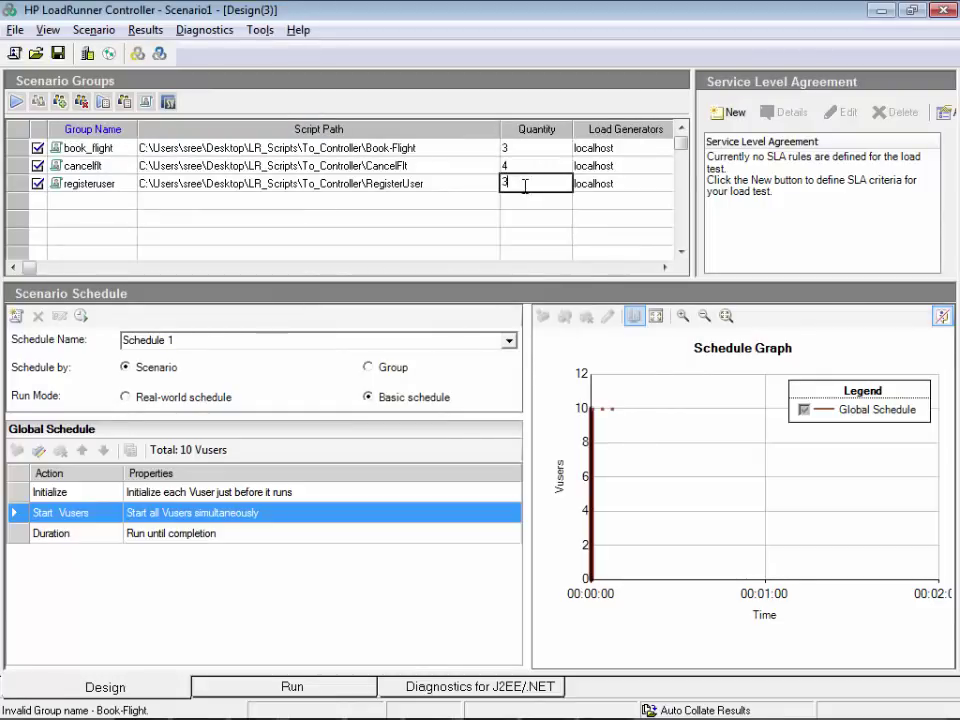
key("alt+Tab")
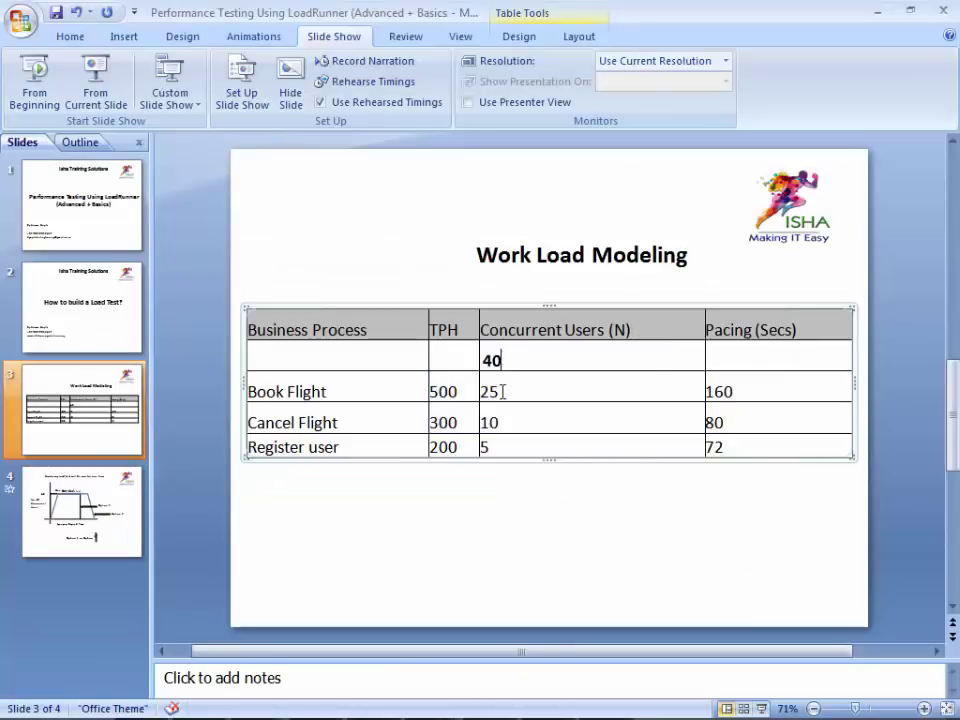
left_click(512, 421)
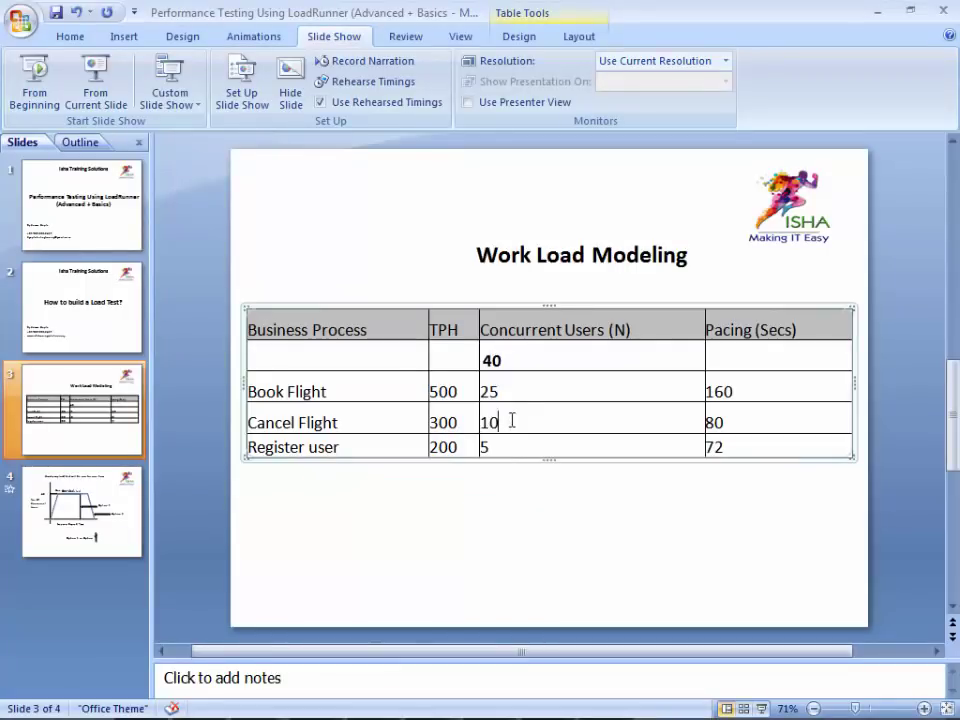
key("alt+Tab")
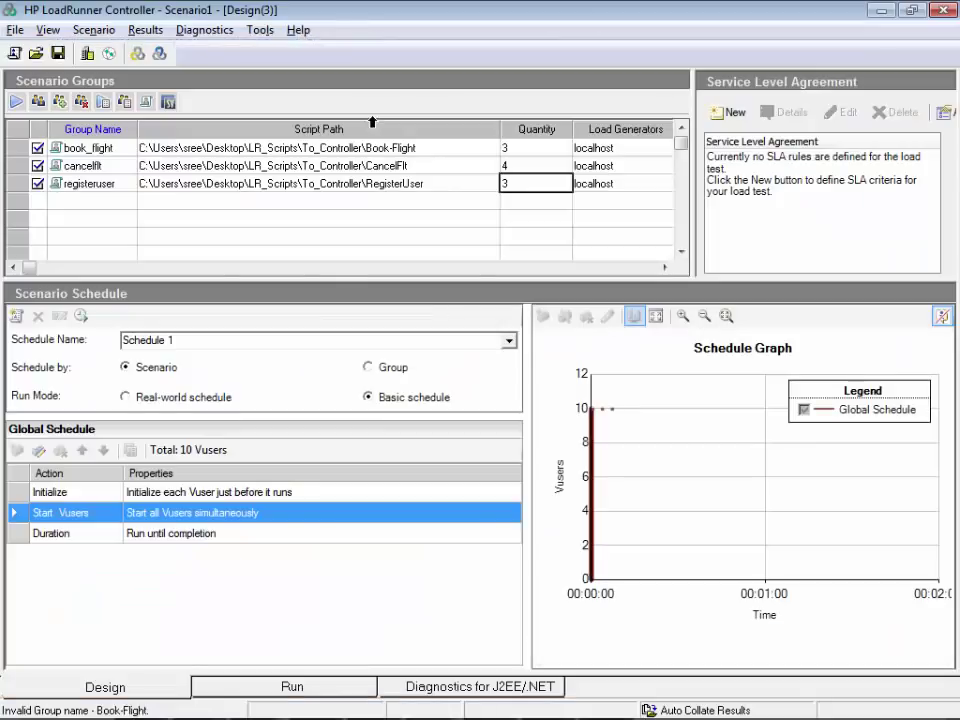
left_click(516, 146)
type("25")
- Set the Vuser quantity to 10 for the cancelflt group and 5 for registeruser, following the PowerPoint workload table
key("alt+Tab")
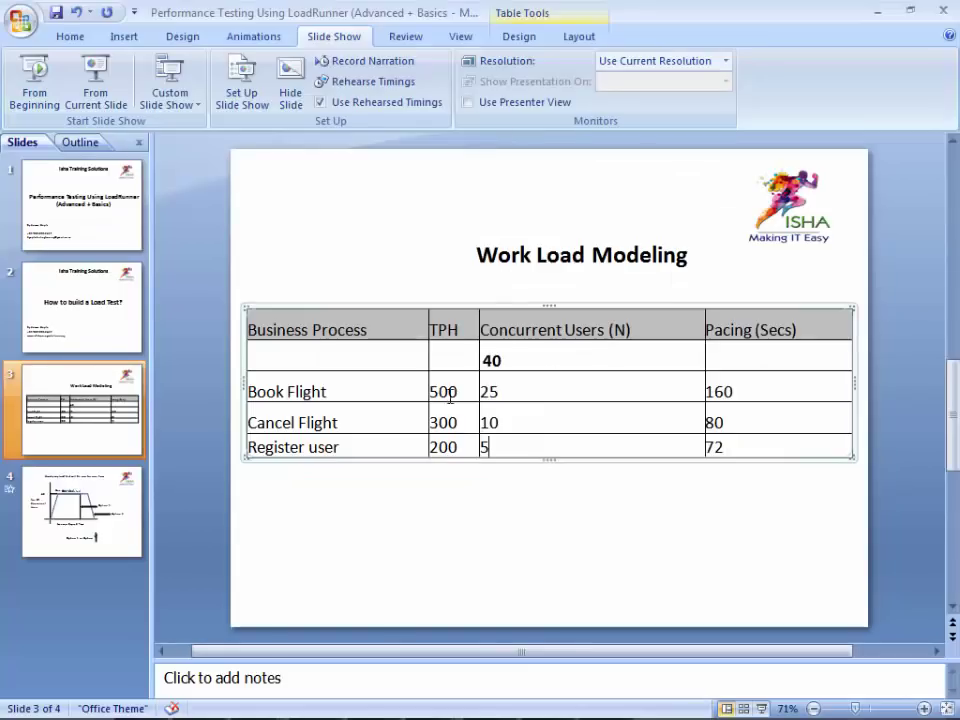
key("alt+Tab")
left_click(528, 163)
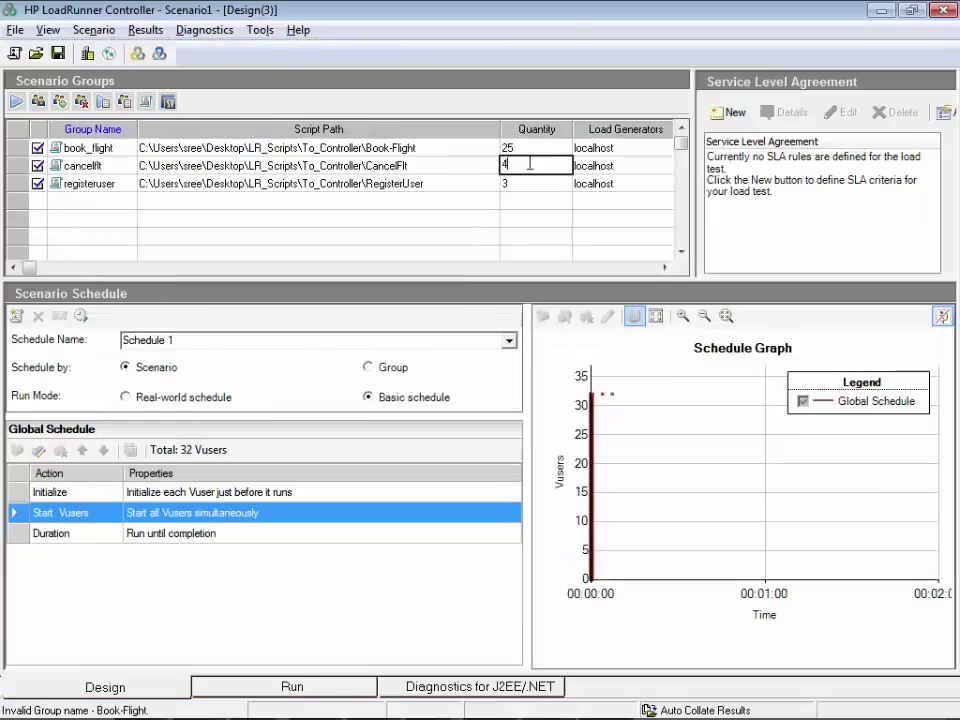
key("alt+Tab")
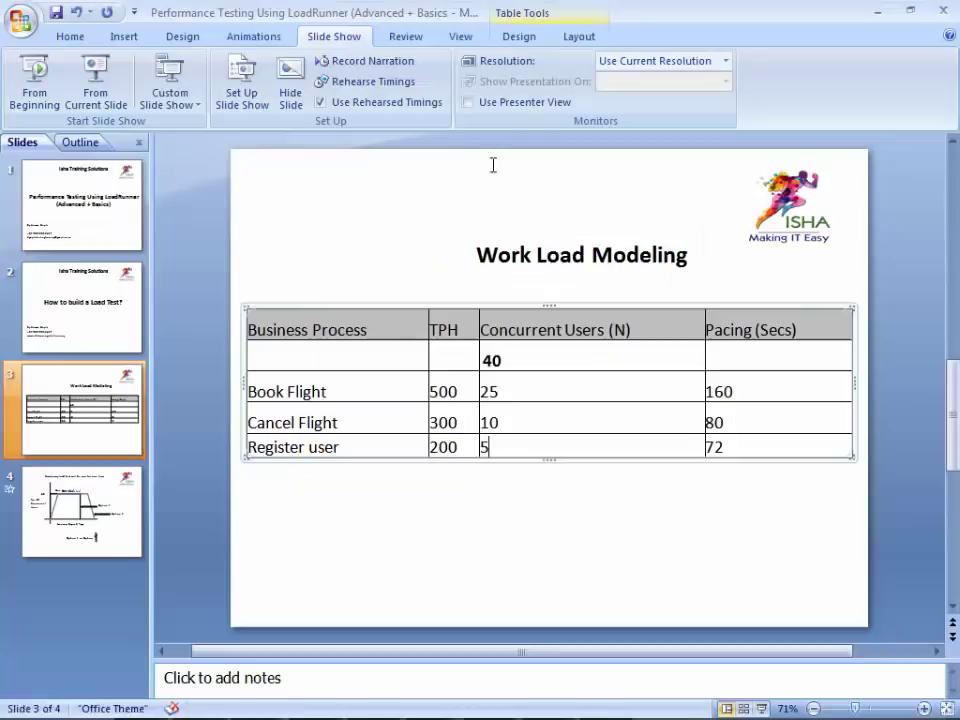
key("alt+Tab")
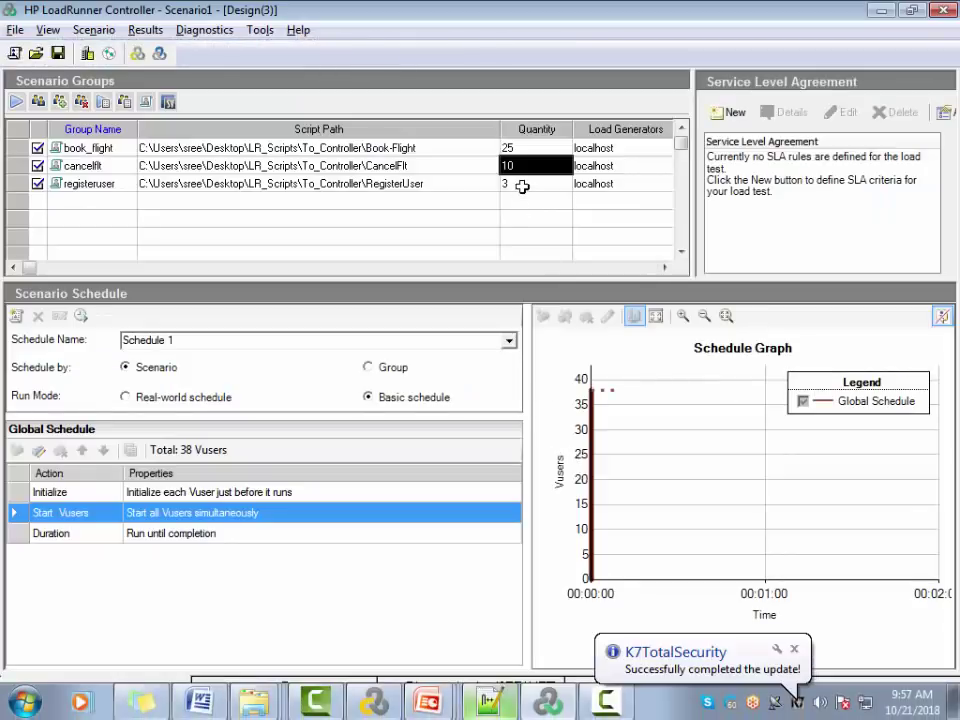
left_click(537, 183)
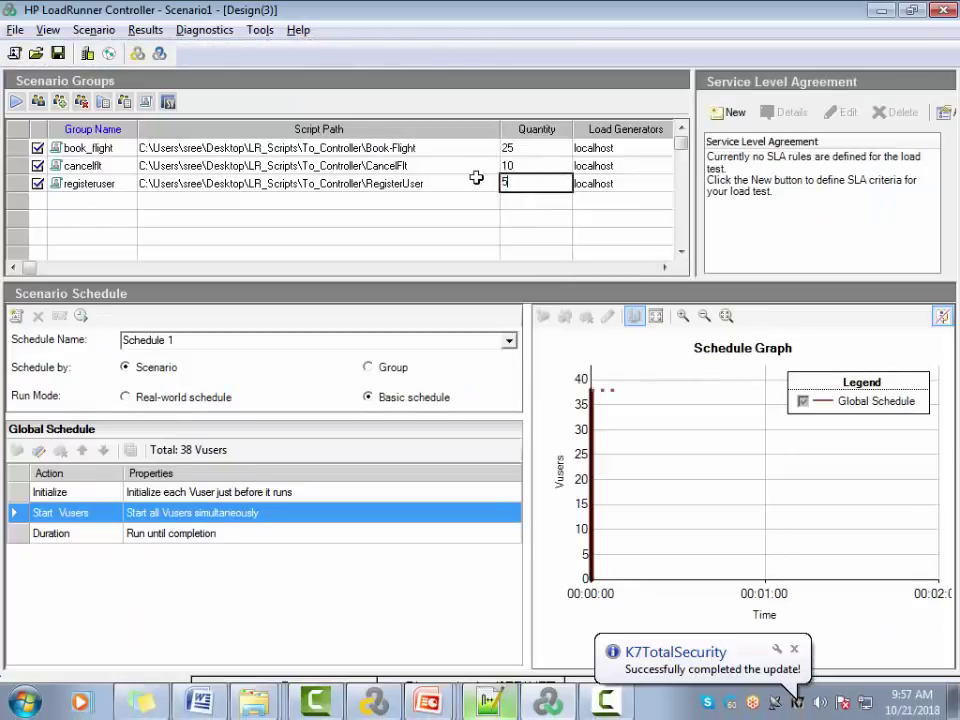
key("Return")
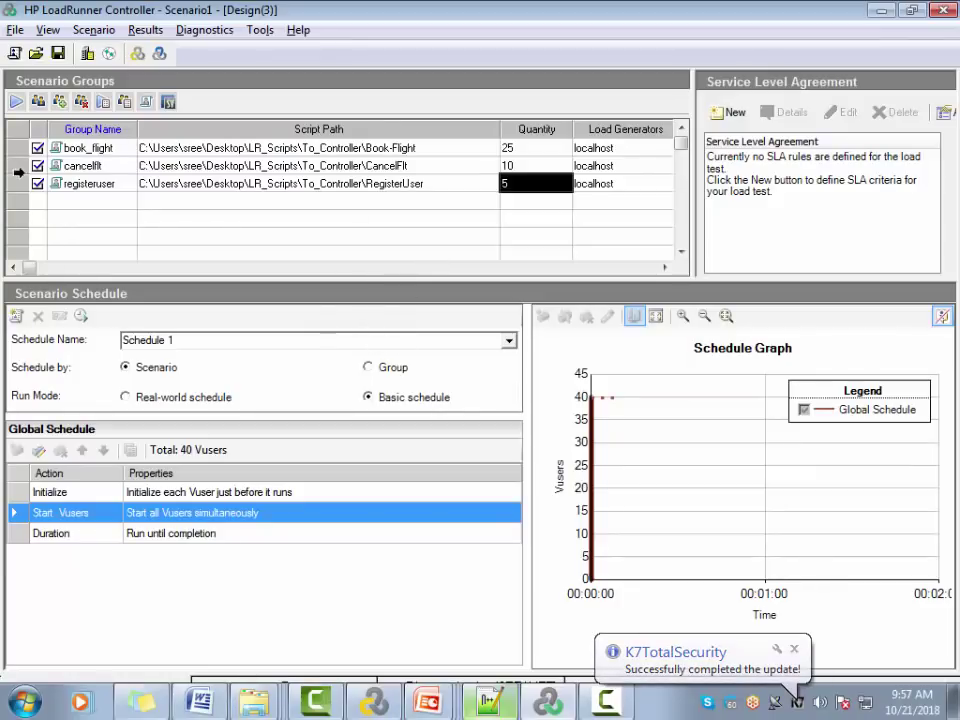
- Look up the Book Flight pacing in PowerPoint and set the Book-Flight script's run-time pacing to fixed intervals of 160 seconds
key("alt+Tab")
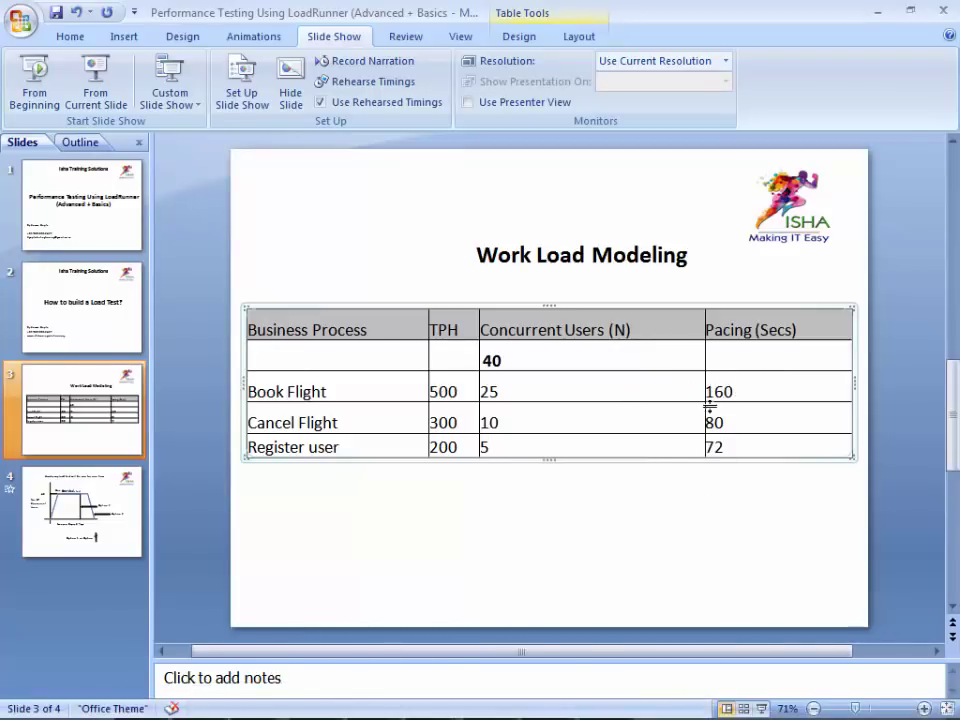
key("alt+Tab")
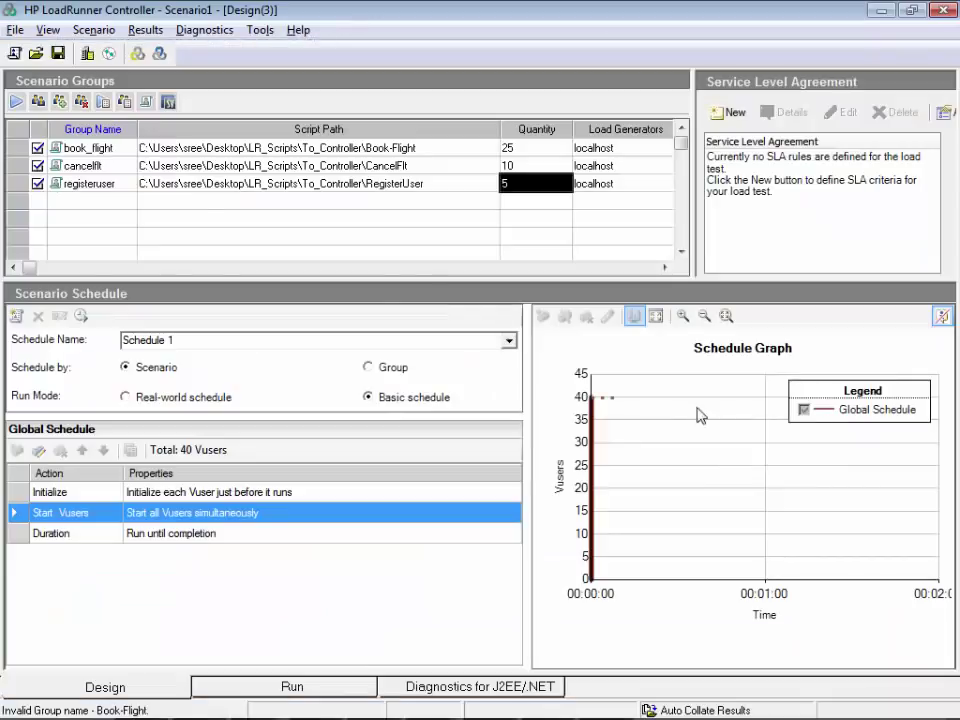
left_click(230, 147)
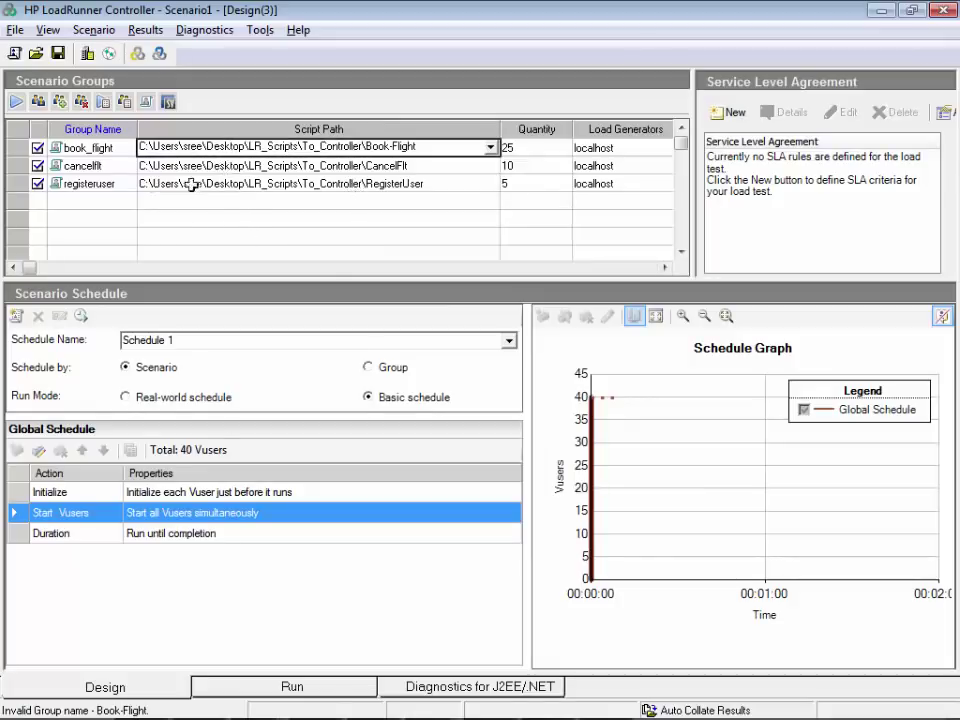
left_click(75, 145)
left_click(150, 147)
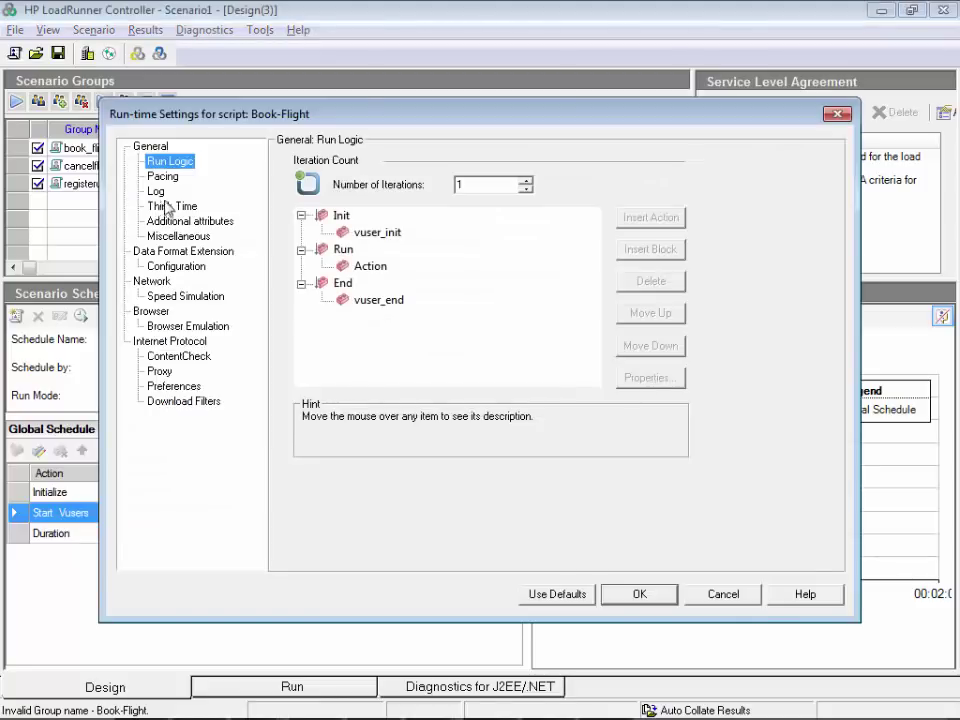
left_click(156, 190)
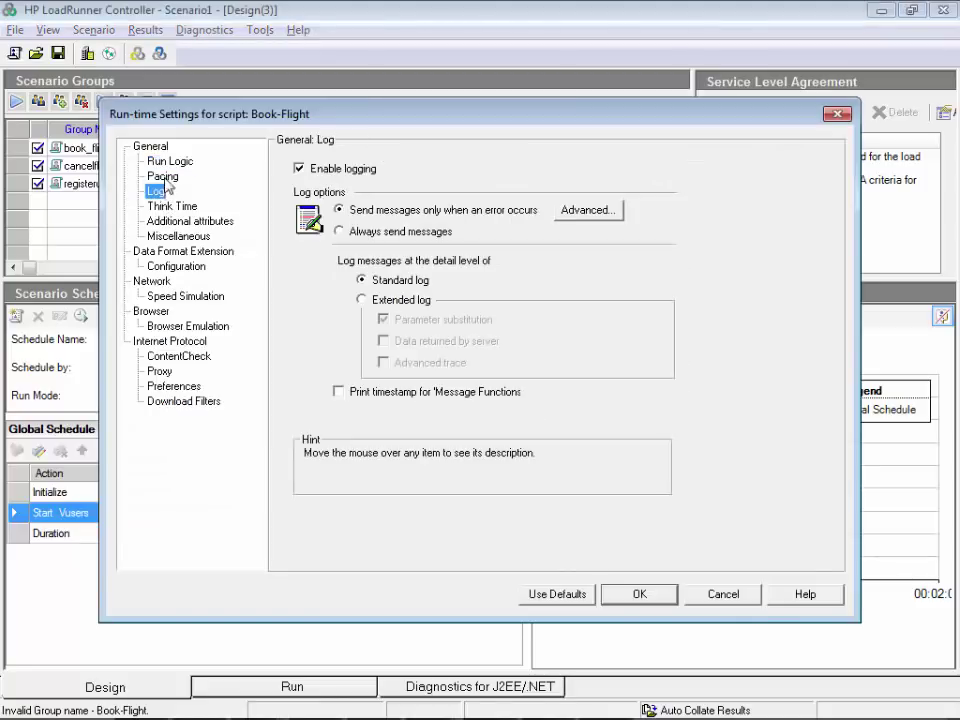
key("Up")
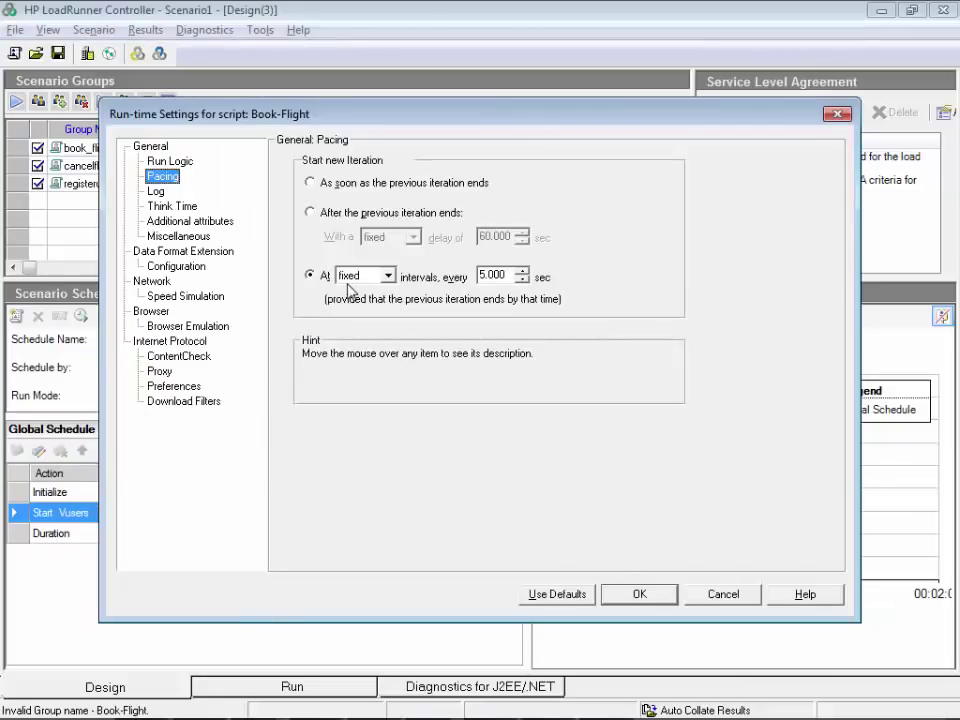
double_click(500, 276)
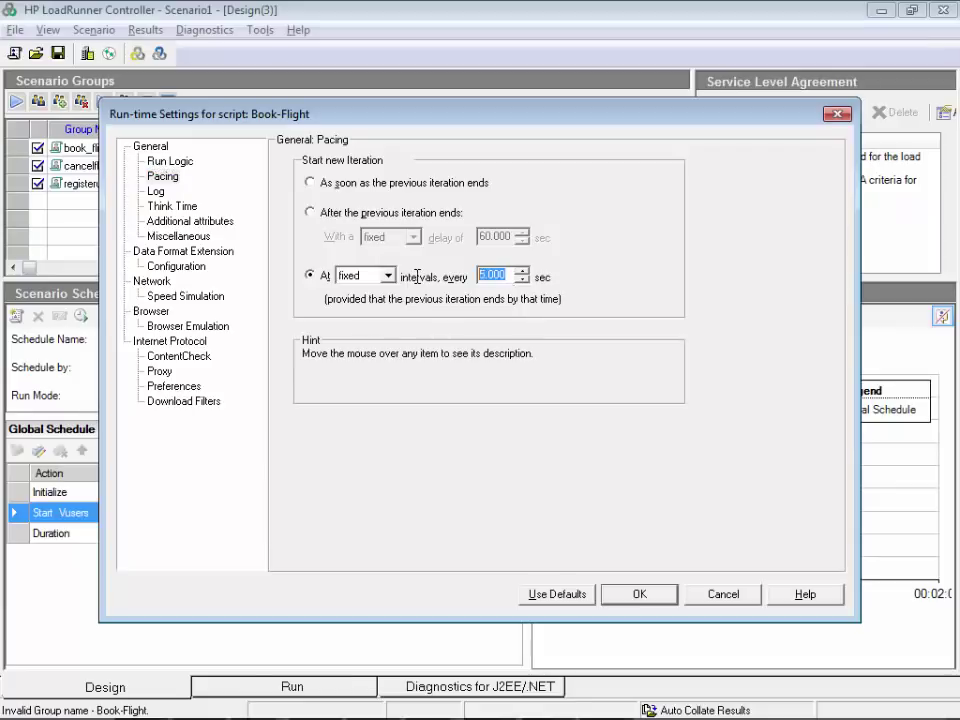
type("160")
left_click(640, 596)
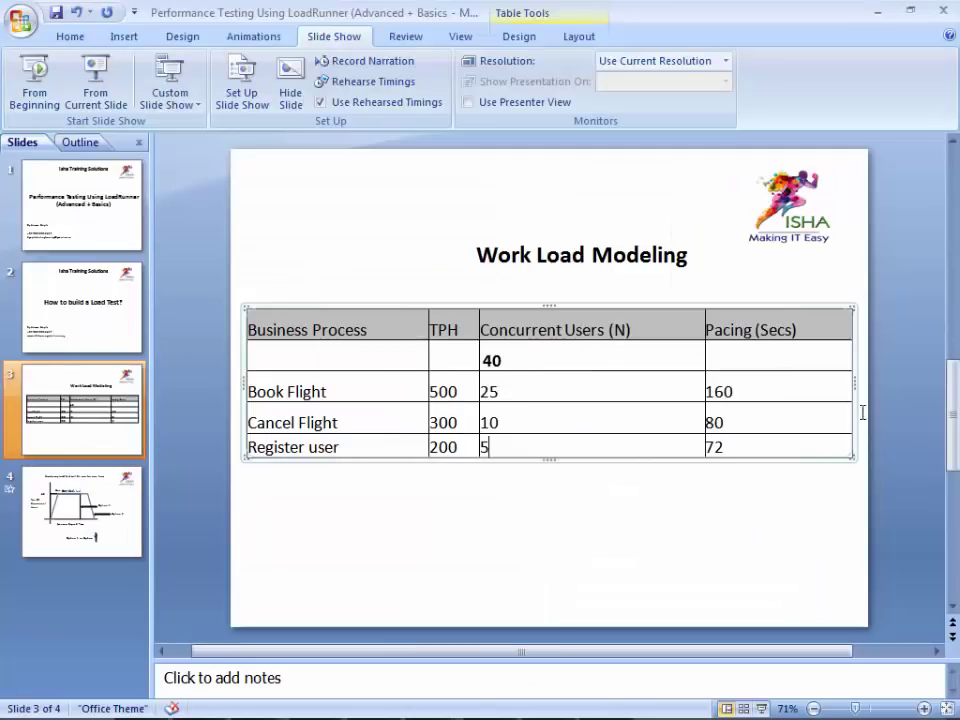
- Look up the Cancel Flight pacing in PowerPoint and set the CancelFlt script's run-time pacing to fixed intervals of 80 seconds
left_click_drag(773, 427, 490, 423)
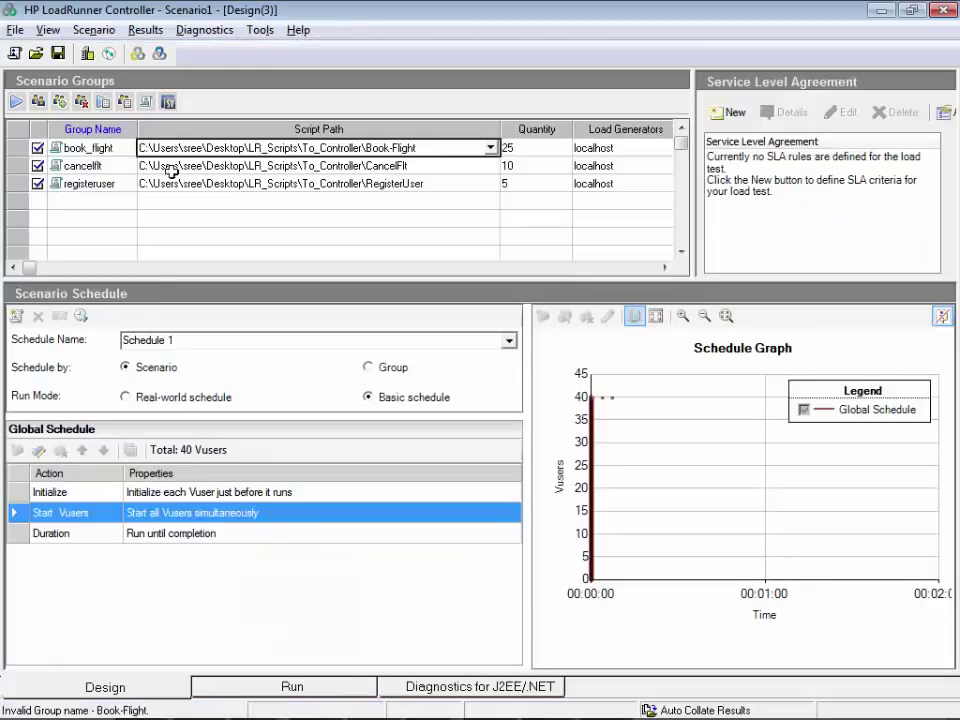
key("Down")
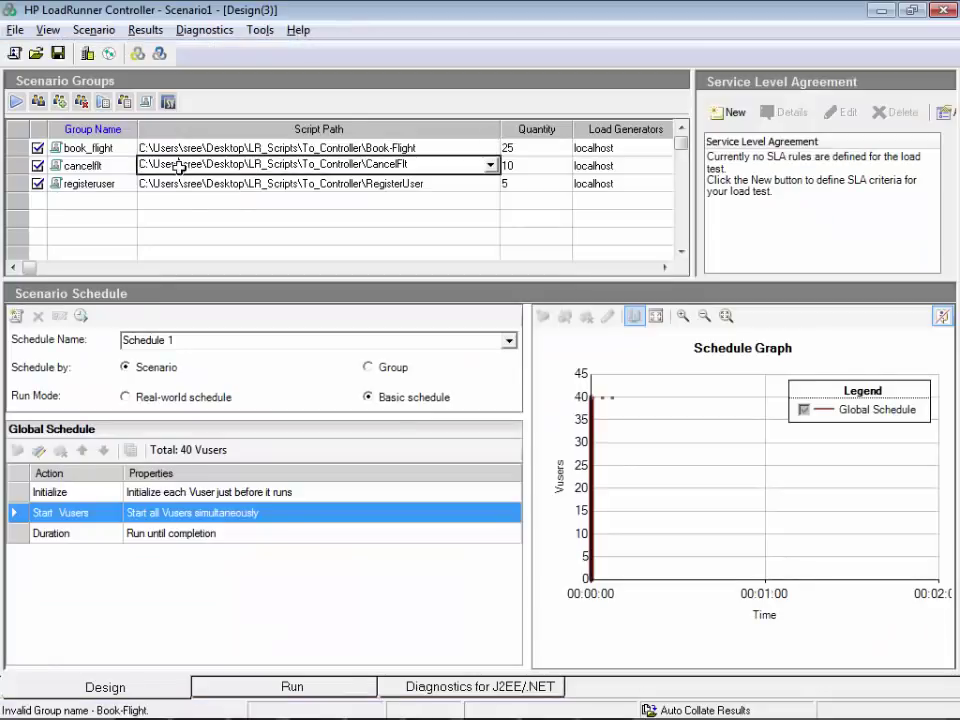
left_click(104, 101)
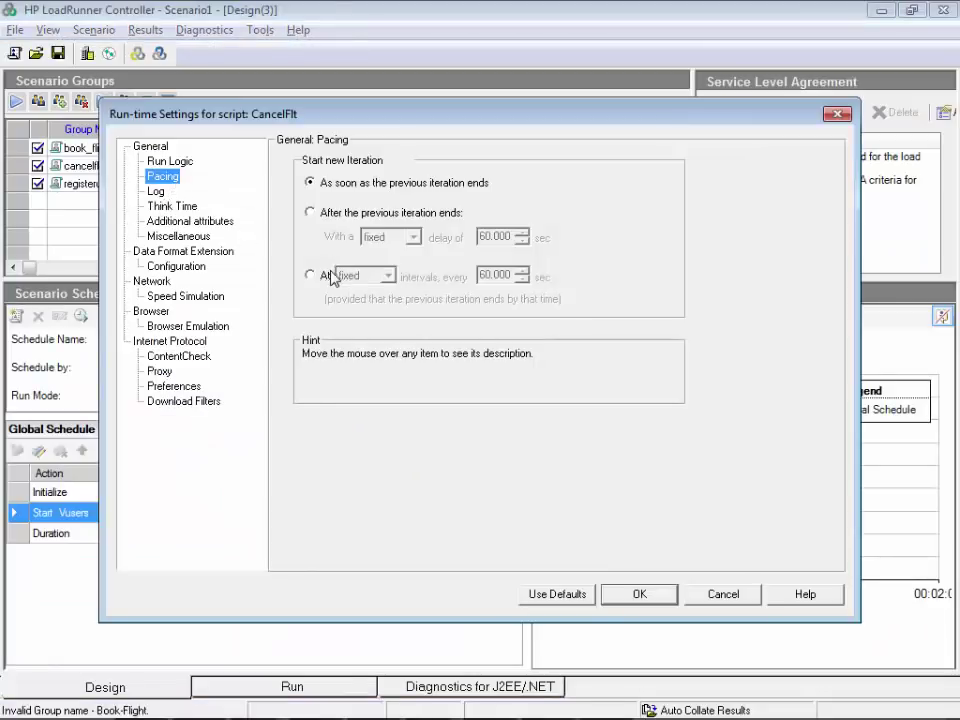
left_click(310, 275)
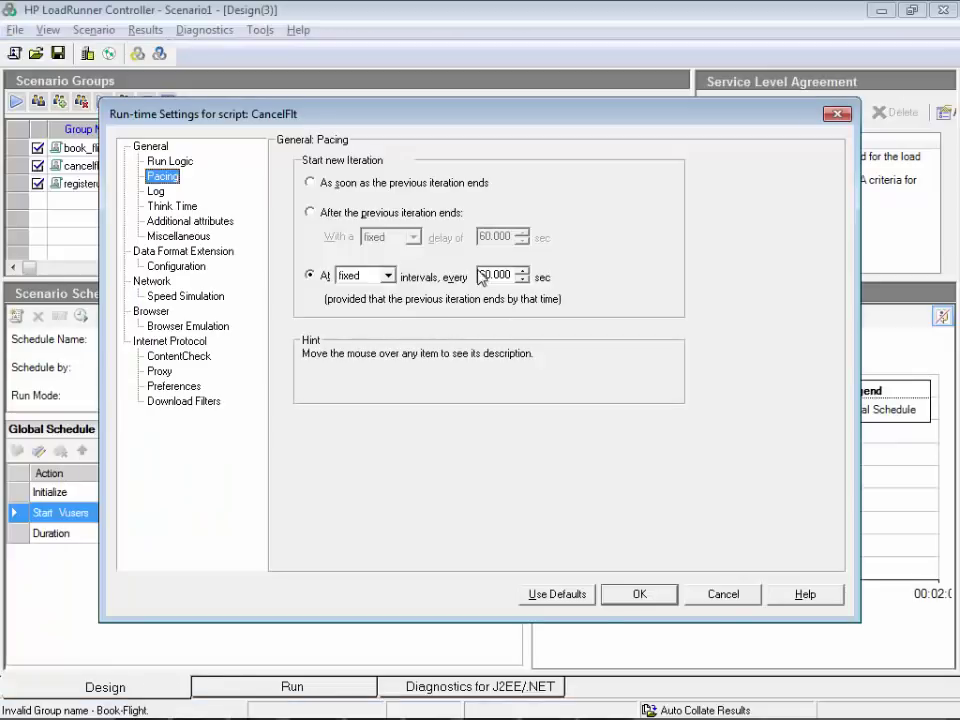
left_click_drag(482, 274, 536, 277)
type("80")
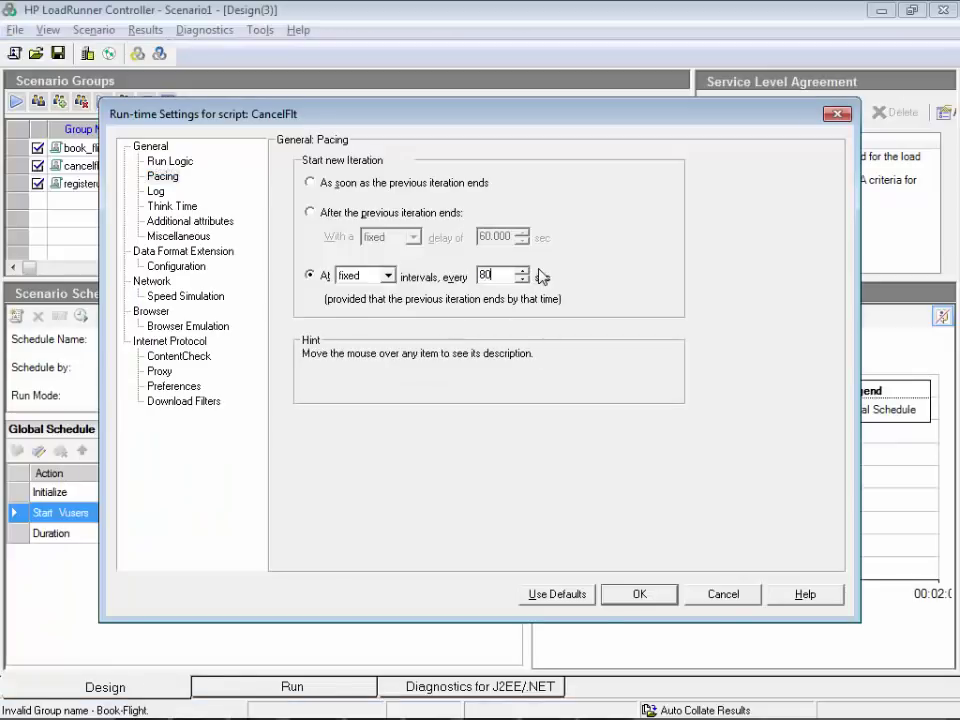
left_click(660, 596)
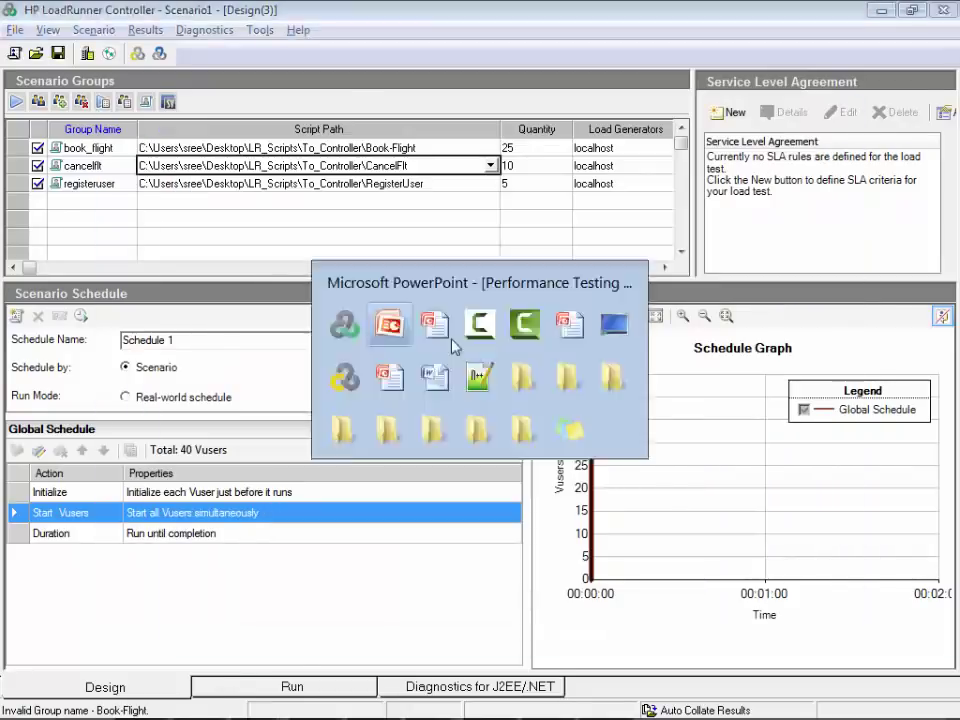
- Look up the Register user pacing in PowerPoint and set the RegisterUser script's run-time pacing to fixed intervals of 72 seconds
key("alt+Tab")
left_click(729, 446)
key("alt+Tab")
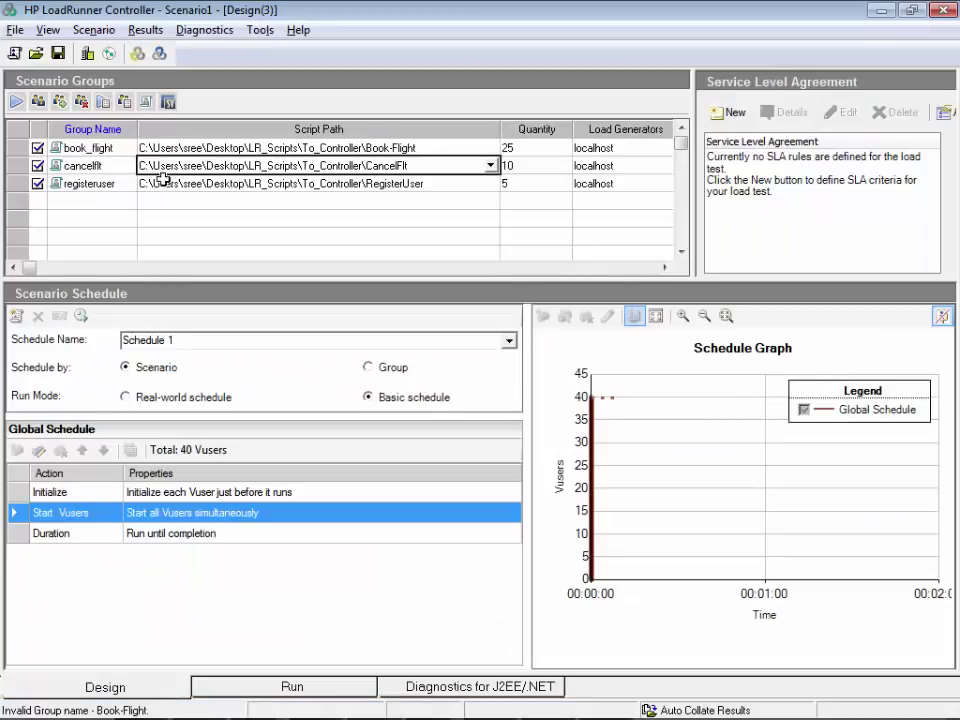
left_click(256, 184)
key("alt+Tab")
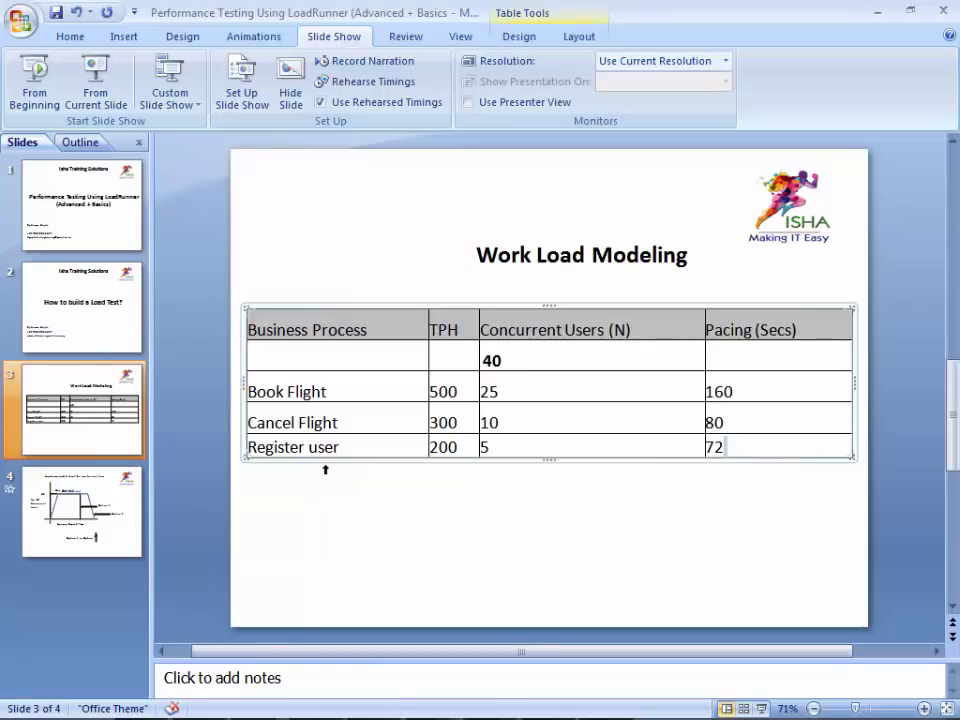
key("alt+Tab")
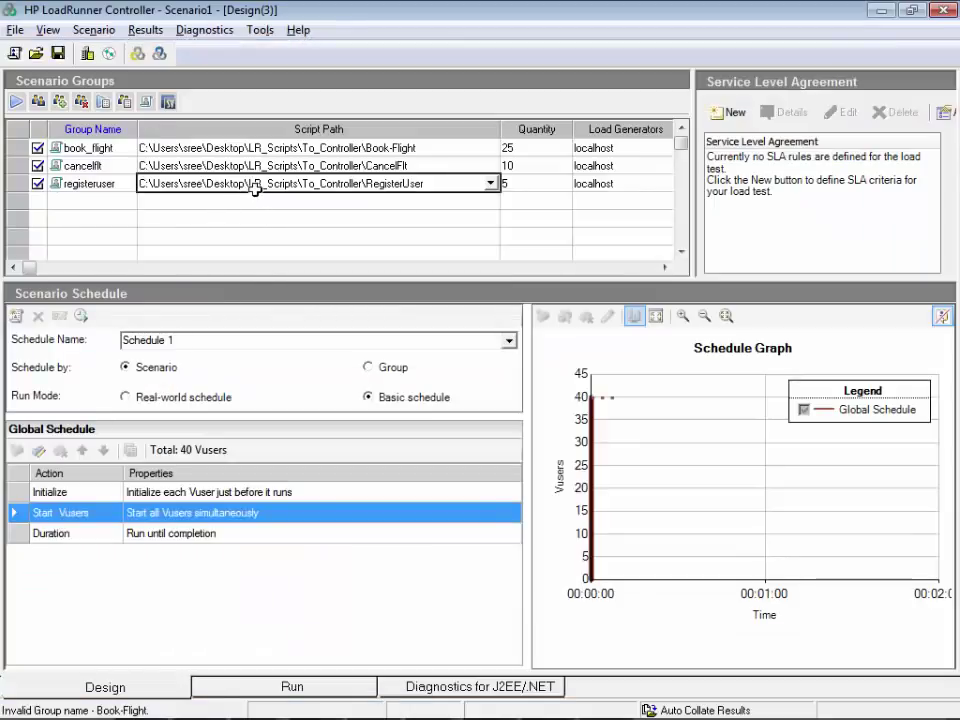
left_click(101, 101)
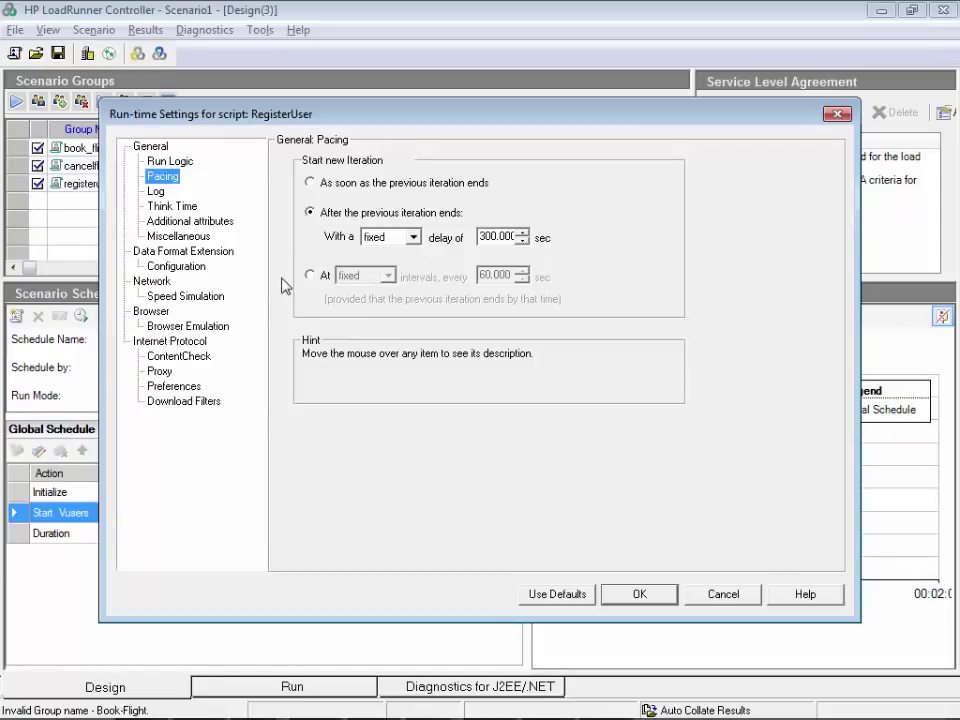
left_click(310, 275)
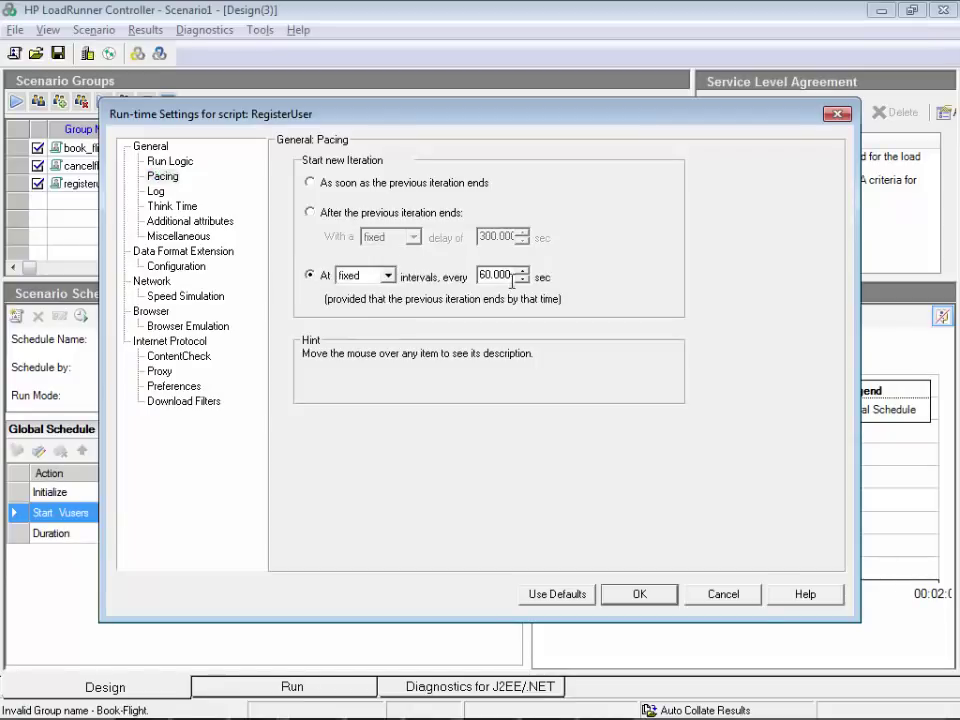
type("72")
left_click(639, 594)
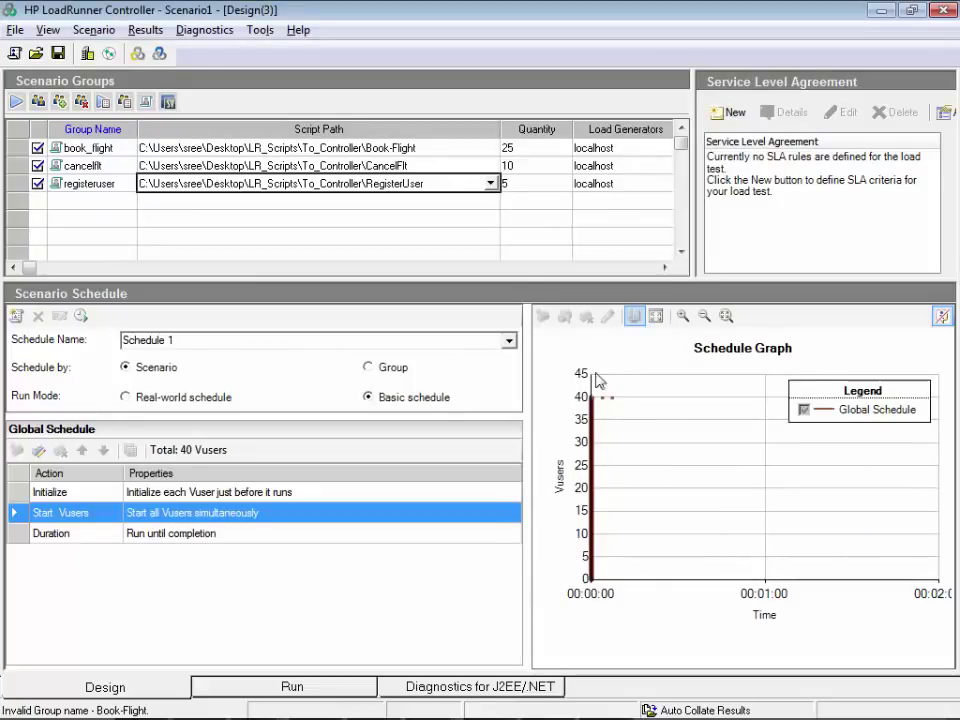
- Examine the load generator choices for the book_flight group, including the form for adding a new one, and keep localhost
left_click(640, 147)
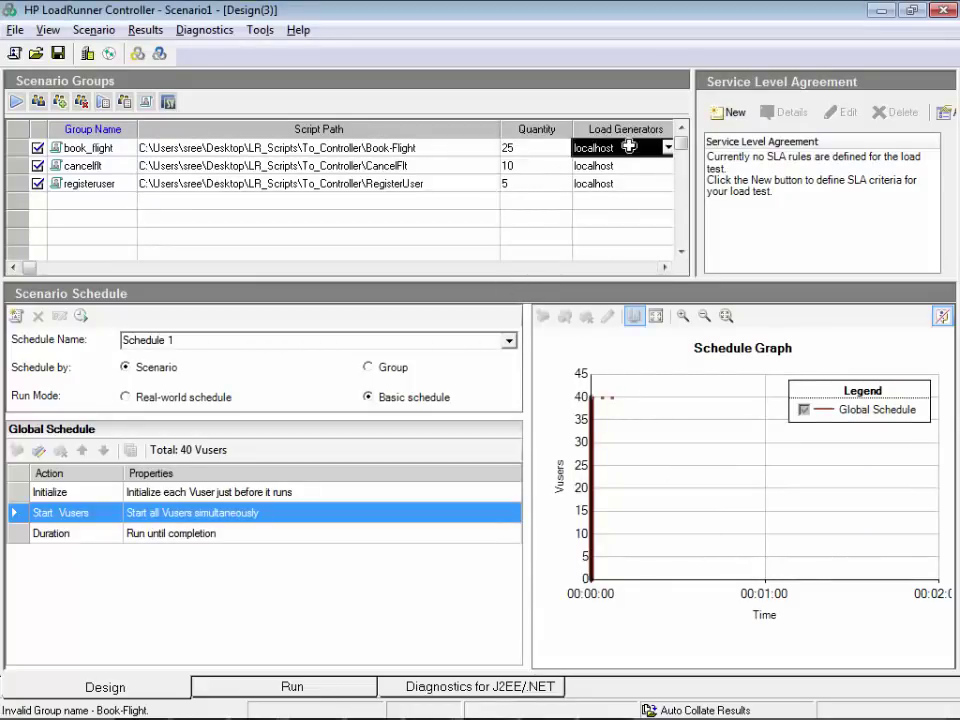
left_click(667, 147)
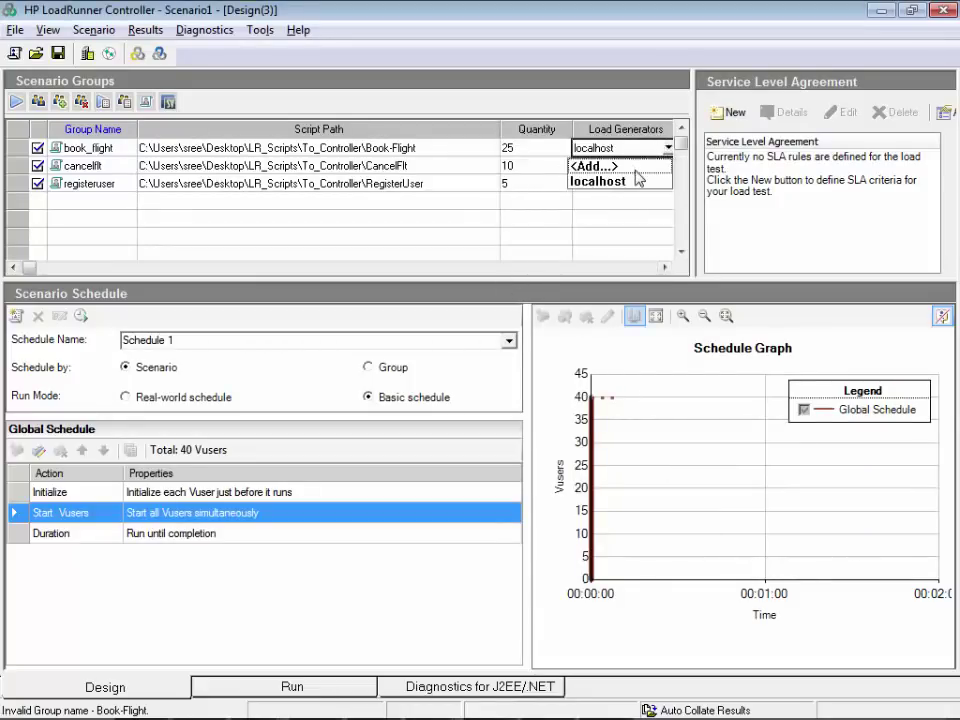
left_click(640, 180)
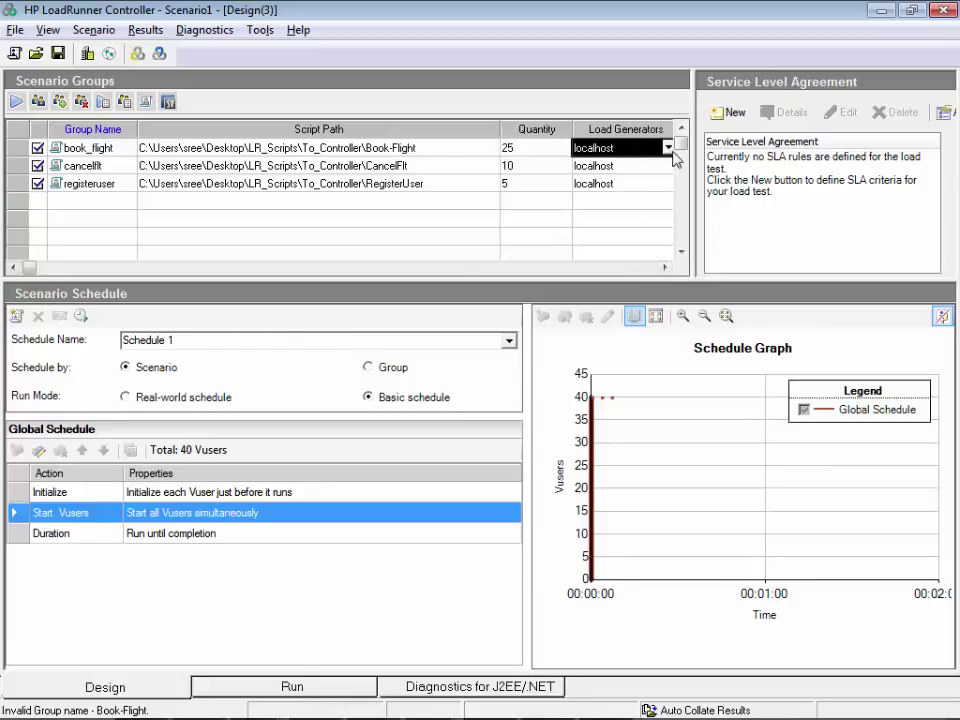
left_click(667, 148)
left_click(605, 165)
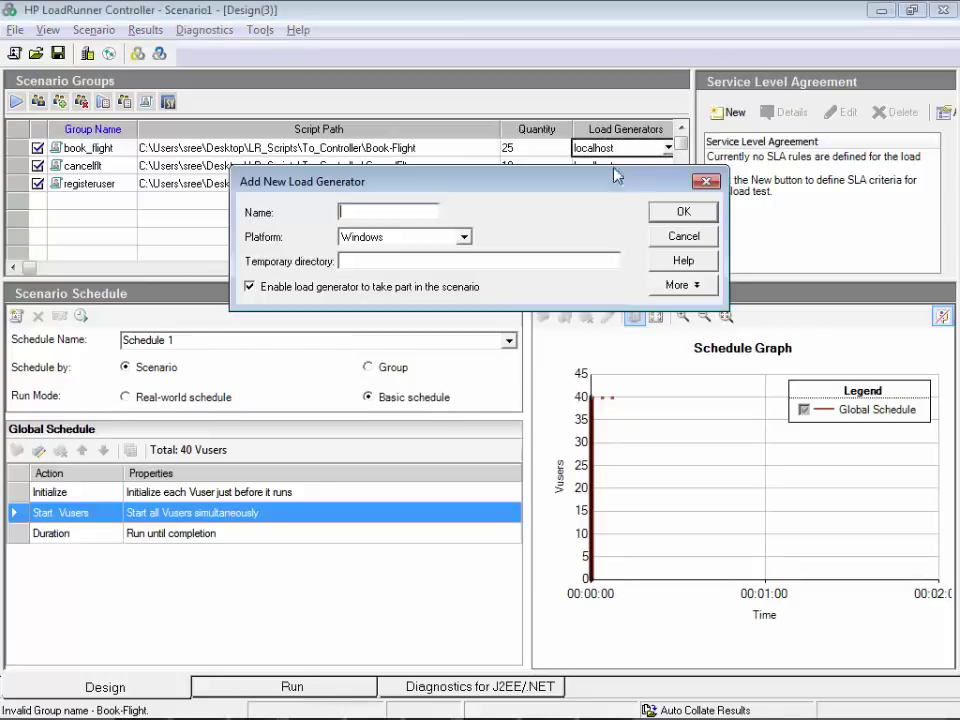
left_click(706, 181)
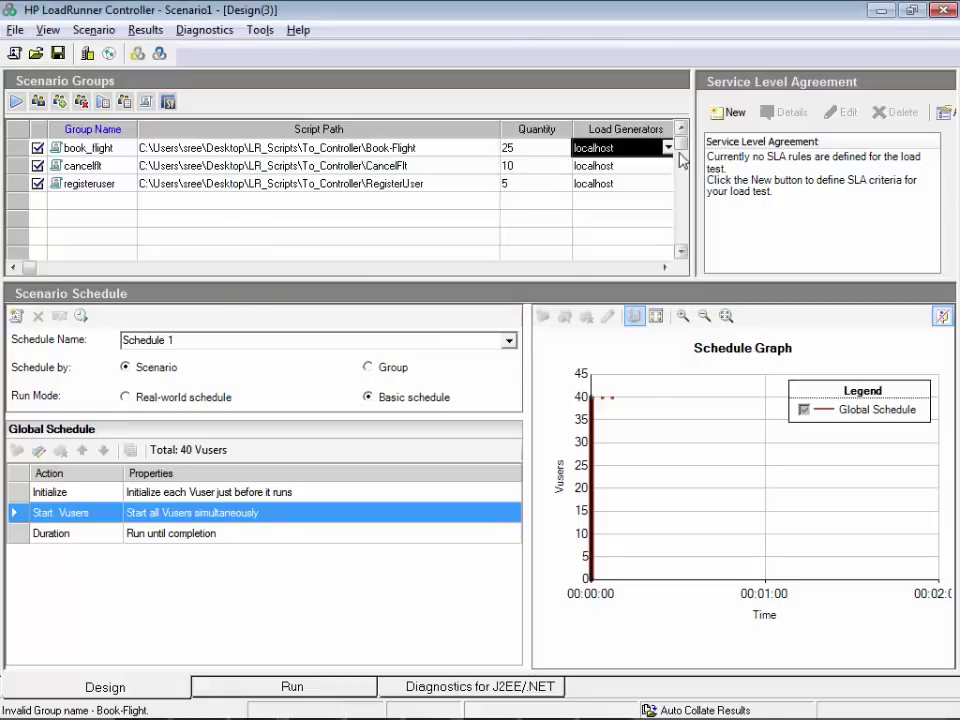
left_click(667, 148)
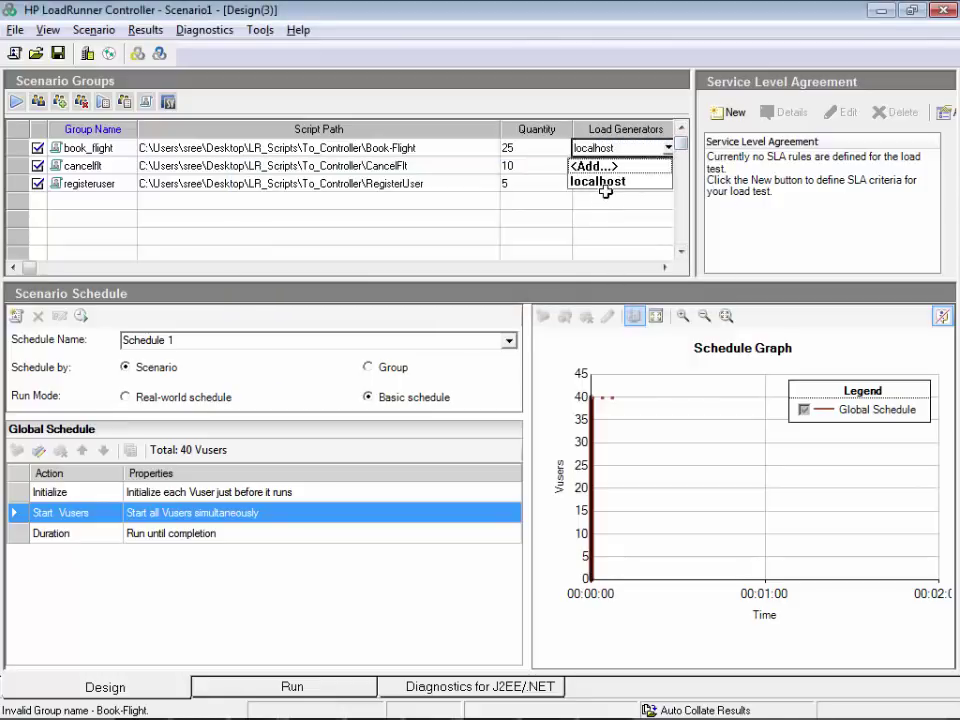
left_click(605, 183)
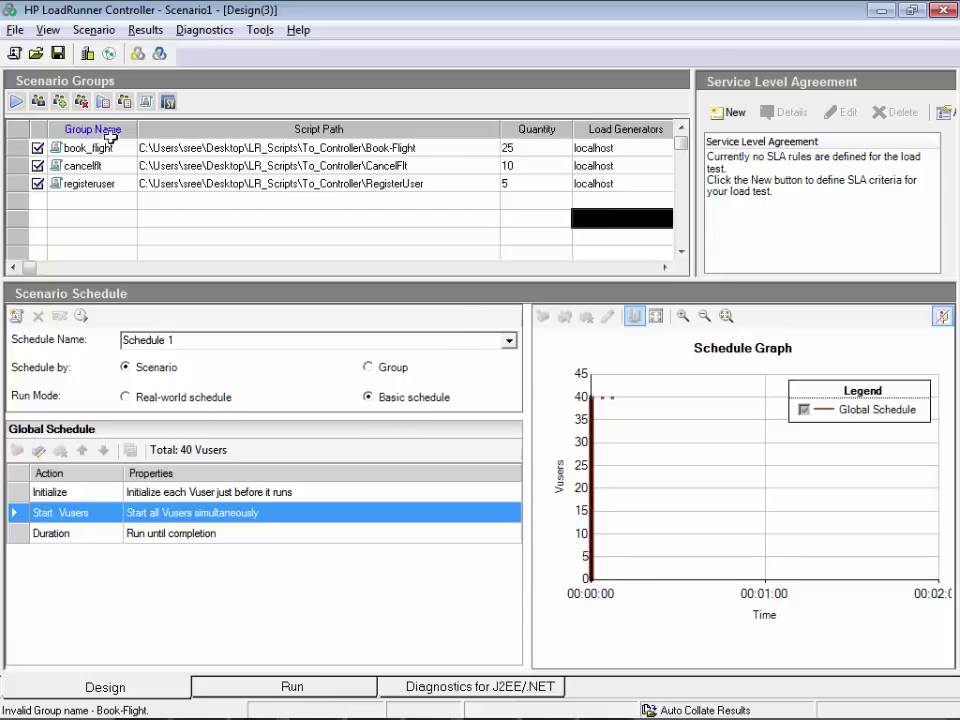
- Save the scenario as Load_test_10_21 in the Desktop\LR_Scripts\To_Controller folder
left_click(58, 54)
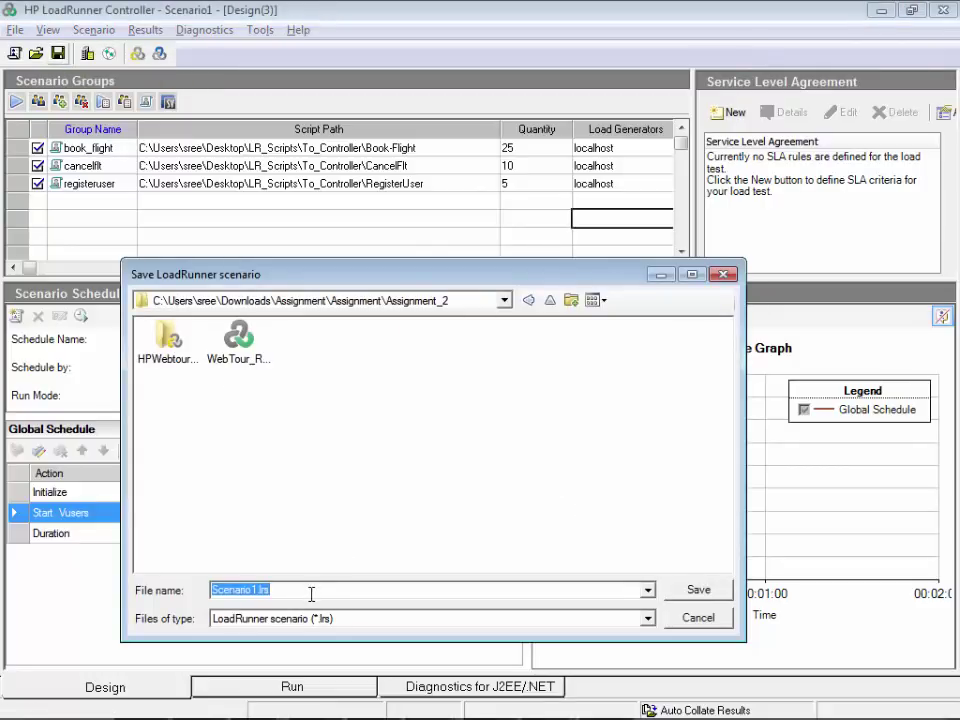
type("Load_test_10_21")
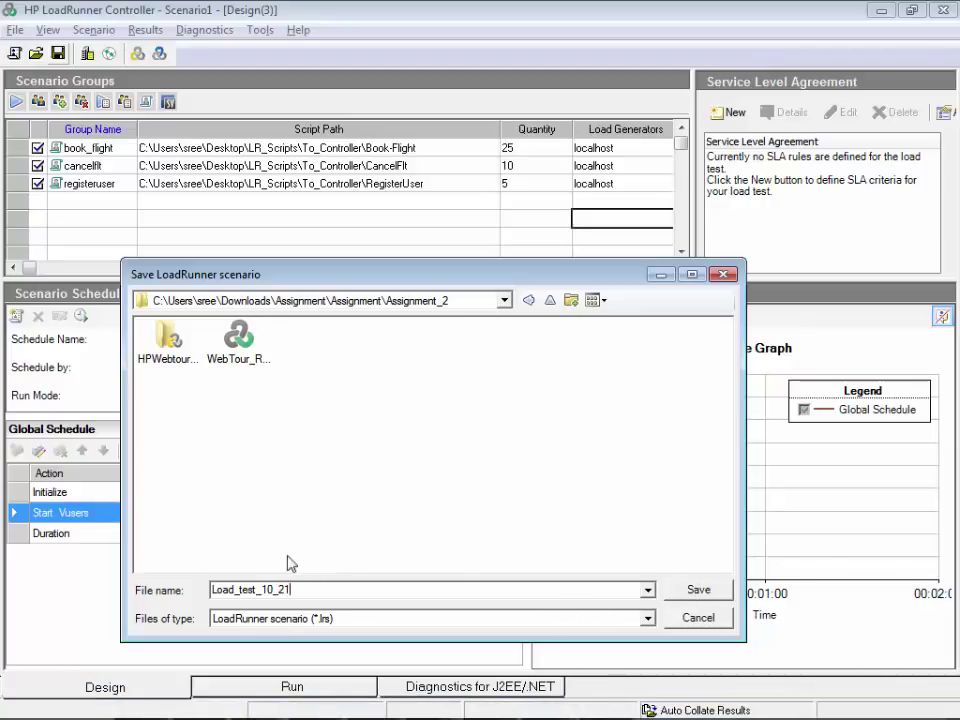
left_click_drag(292, 590, 171, 592)
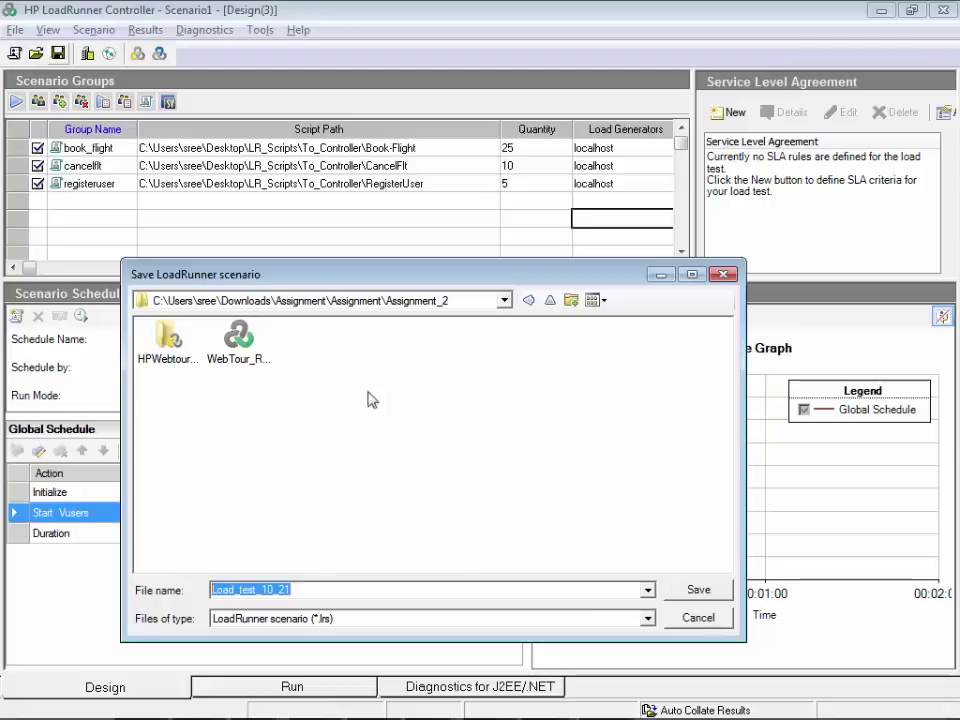
left_click(505, 300)
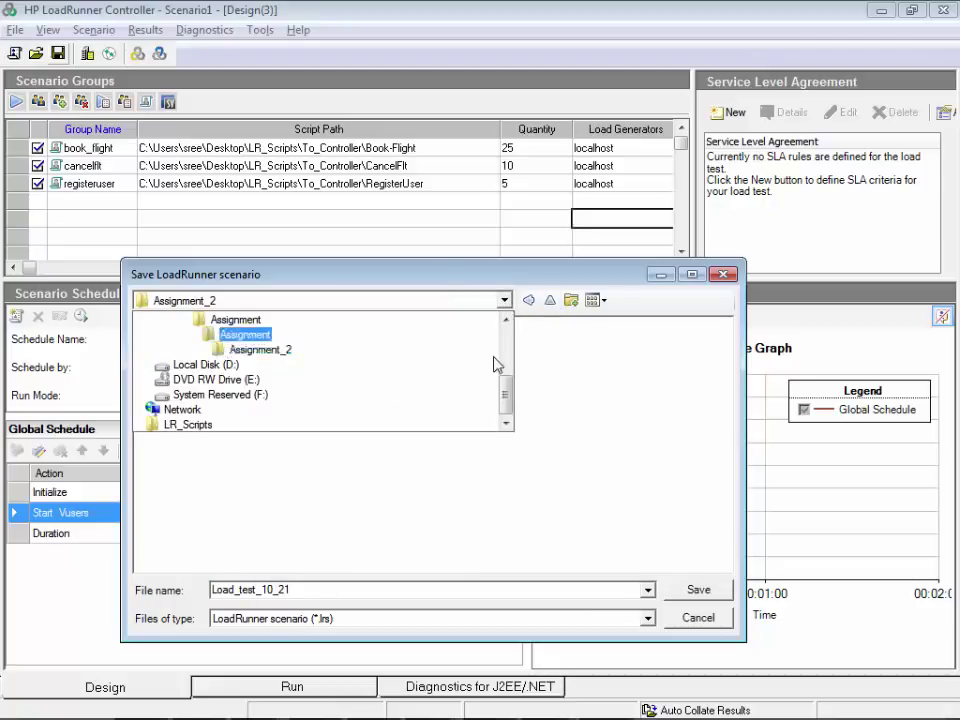
scroll(512, 388, "up", 5)
left_click(172, 318)
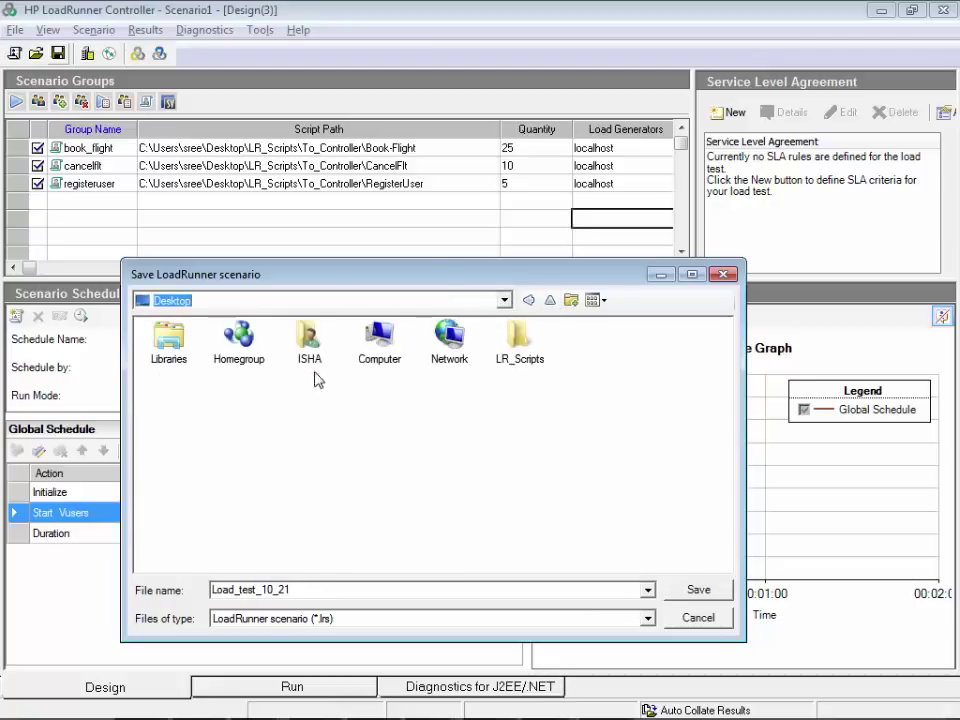
double_click(519, 360)
double_click(253, 358)
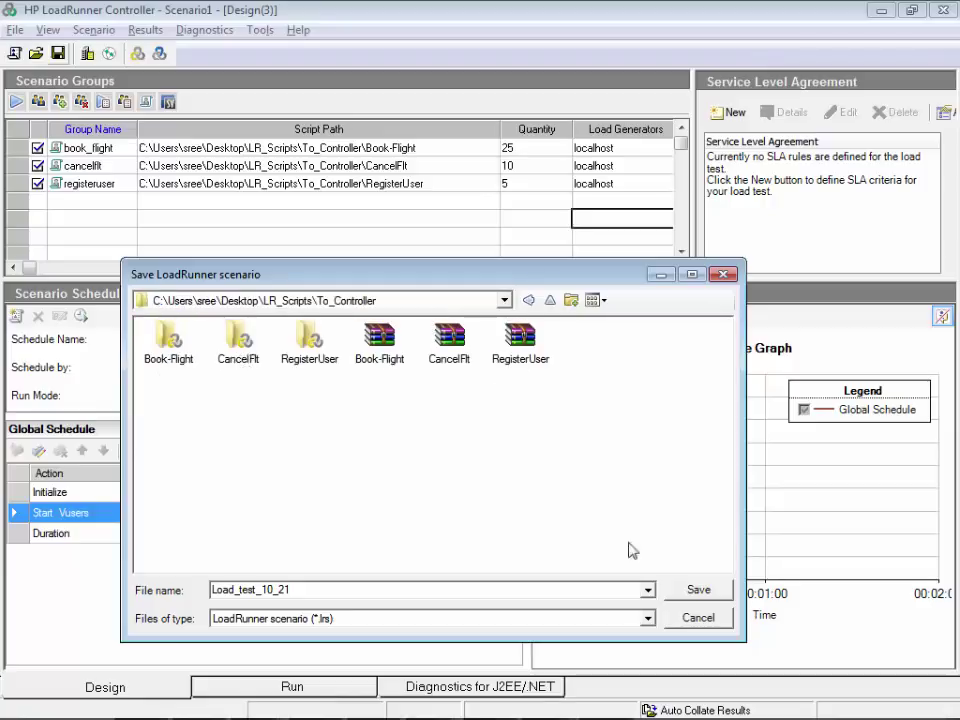
left_click(699, 590)
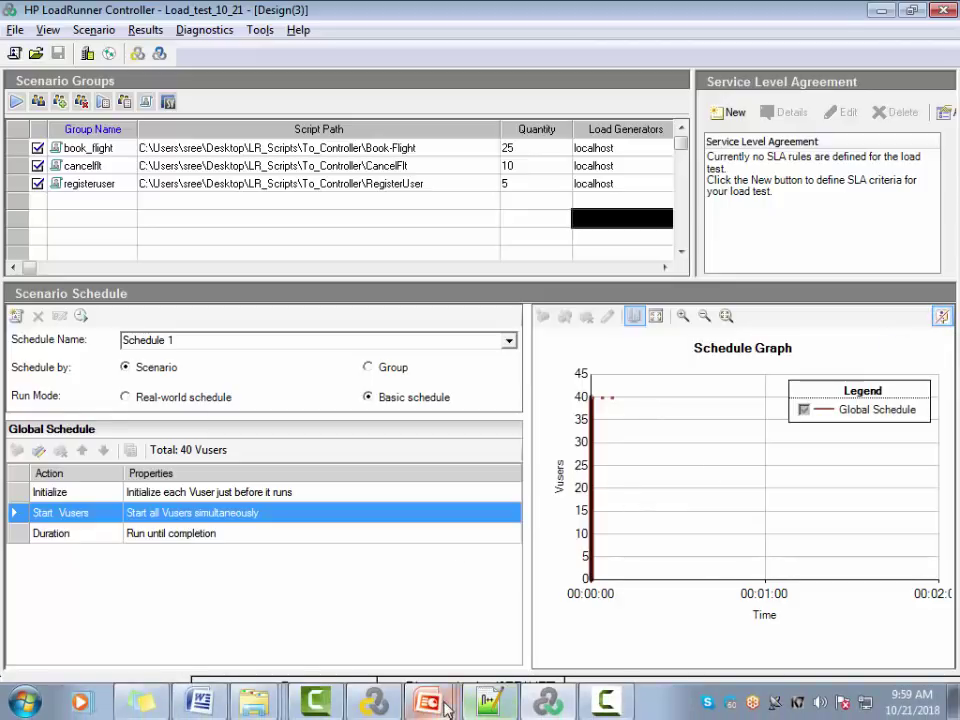
- Switch to PowerPoint, view the one-hour test slide in Performance_Testing_Presentation_V4_Part5 and close that presentation
mouse_move(428, 702)
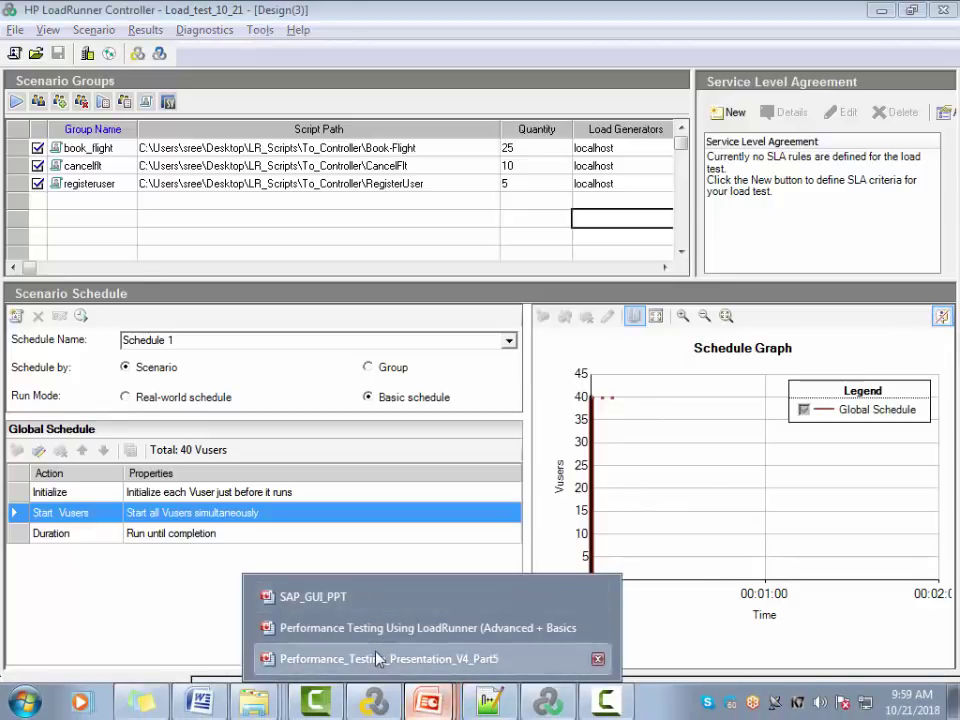
left_click(400, 660)
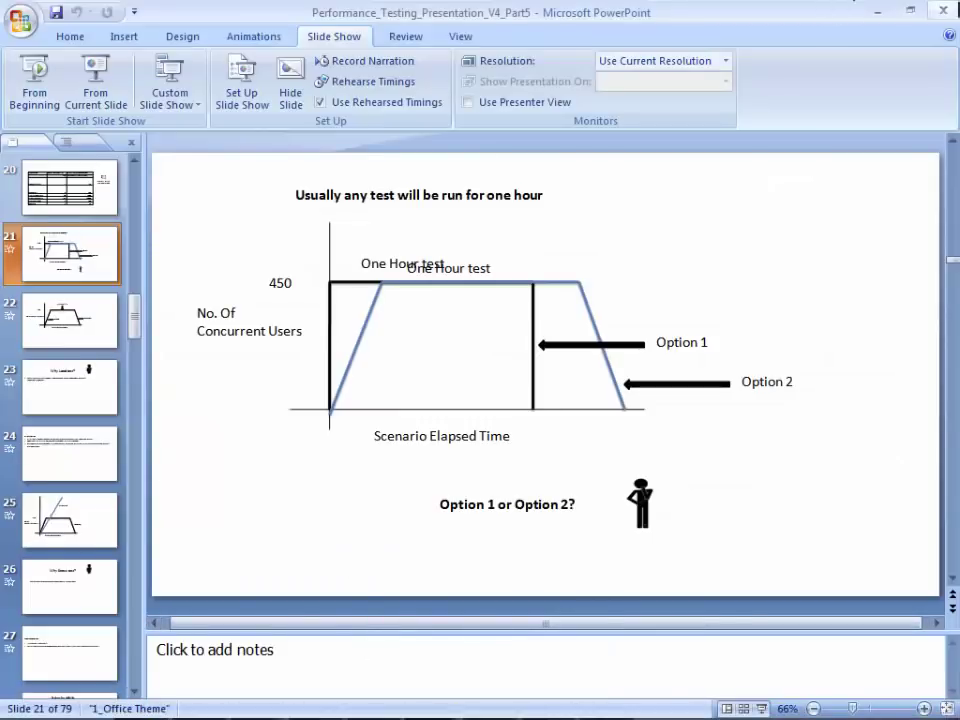
left_click(944, 10)
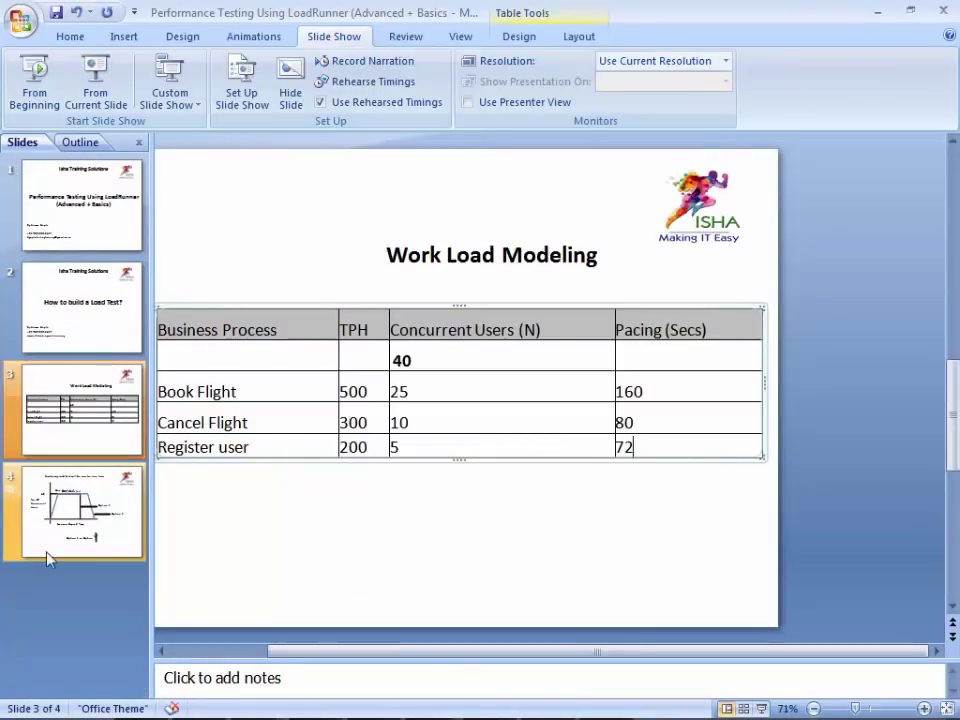
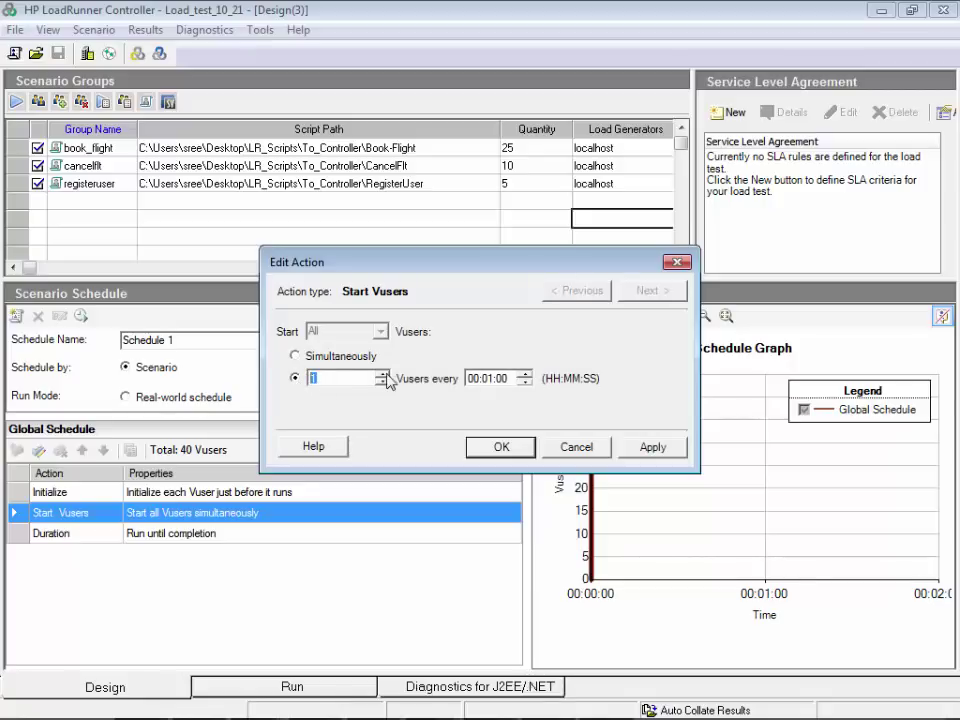
- Set the global schedule's Start Vusers action to start 5 Vusers every 00:00:30
type("5")
left_click(485, 380)
type("00:30")
left_click(650, 447)
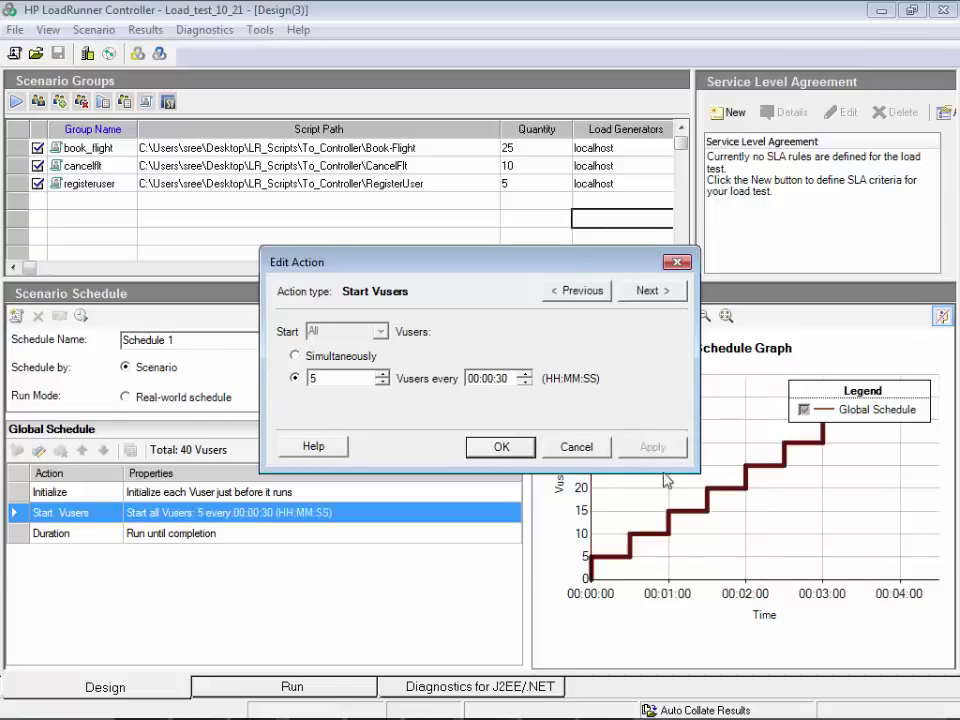
left_click(500, 446)
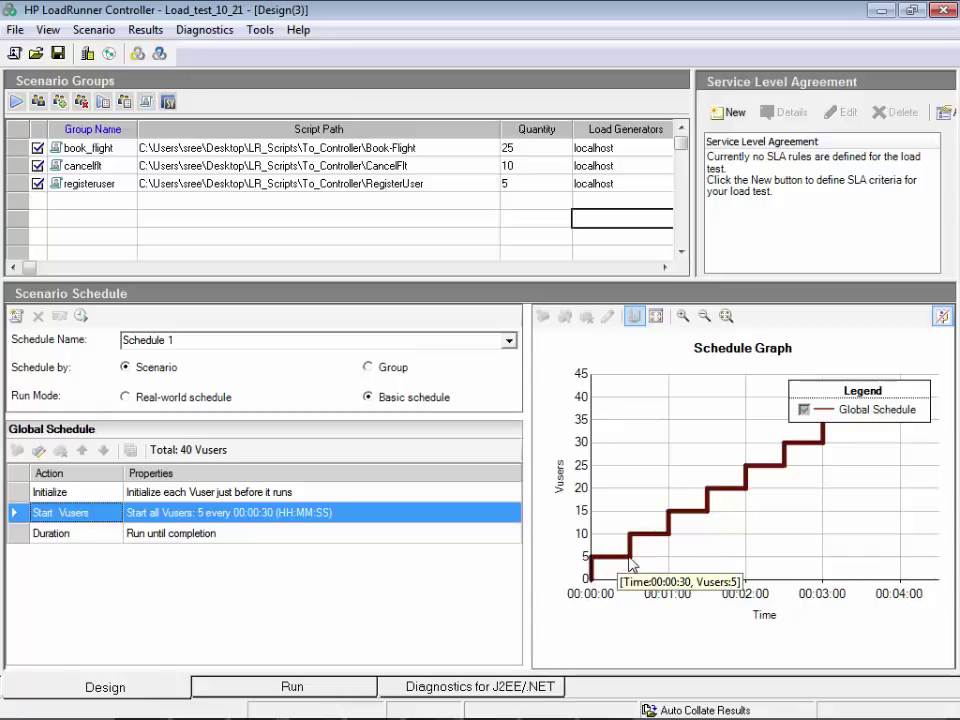
- Compare the ramp-up steps in the Controller's schedule graph with the Option 2 load curve on the PowerPoint slide
mouse_move(672, 540)
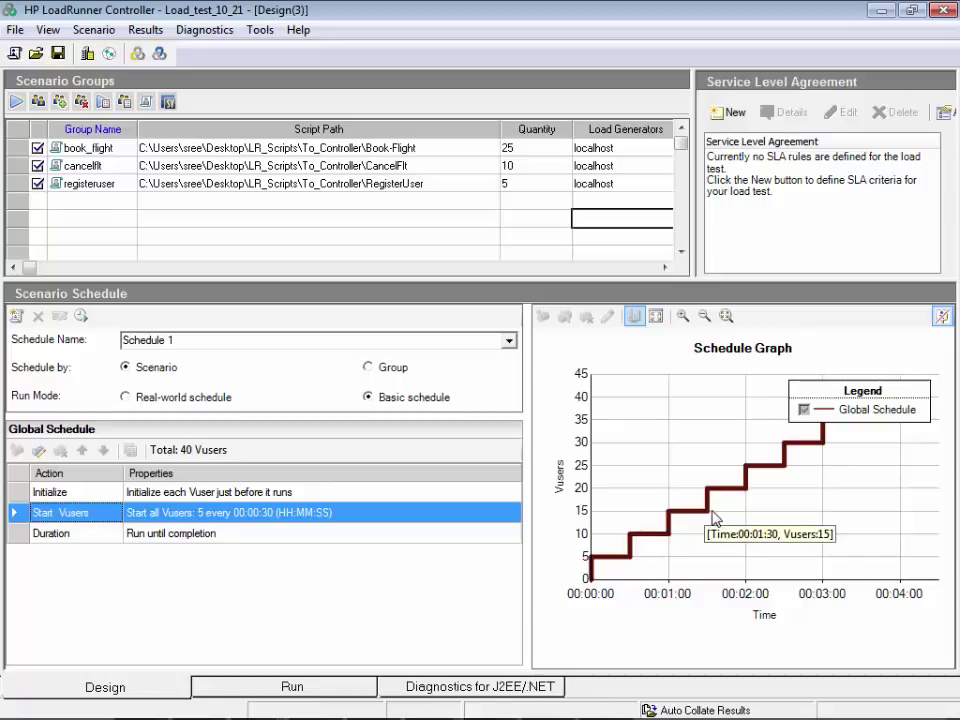
mouse_move(709, 497)
key("alt+Tab")
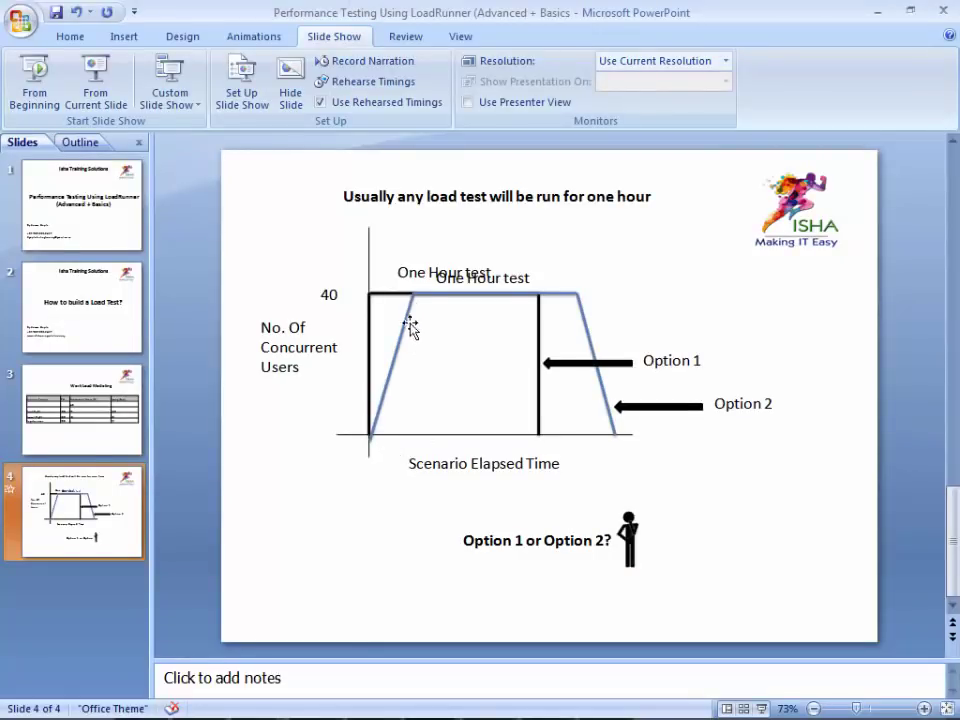
key("alt+Tab")
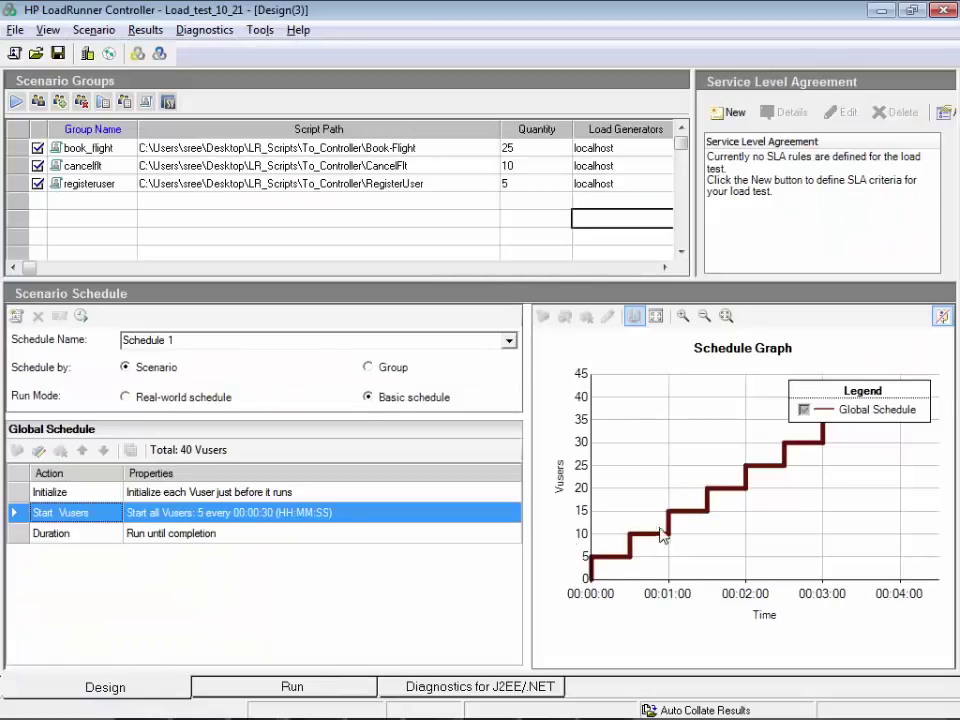
key("alt+Tab")
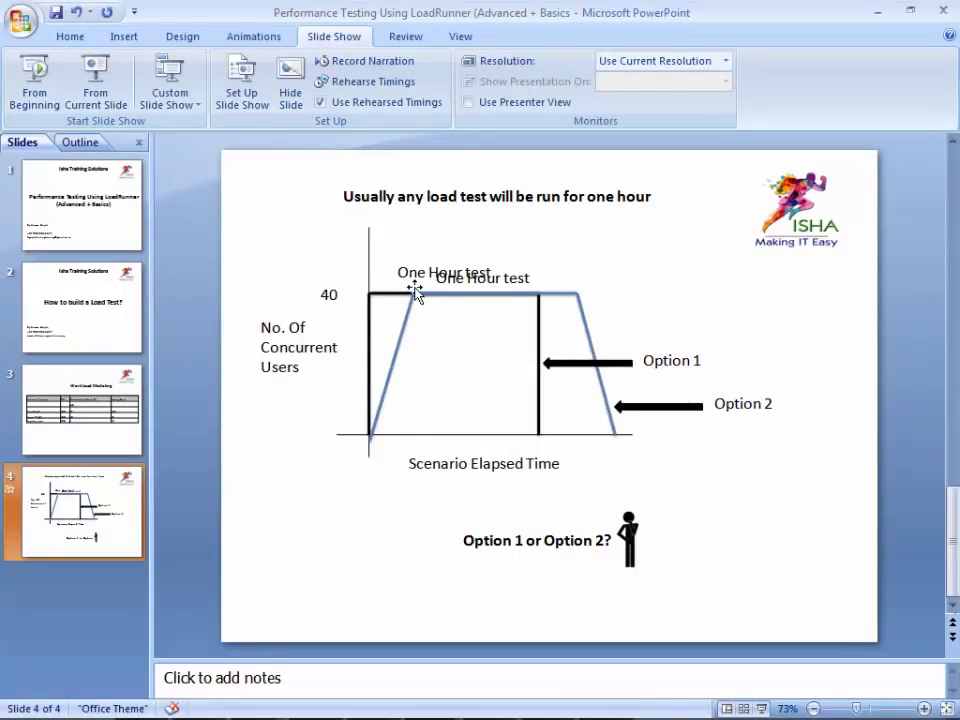
key("alt+Tab")
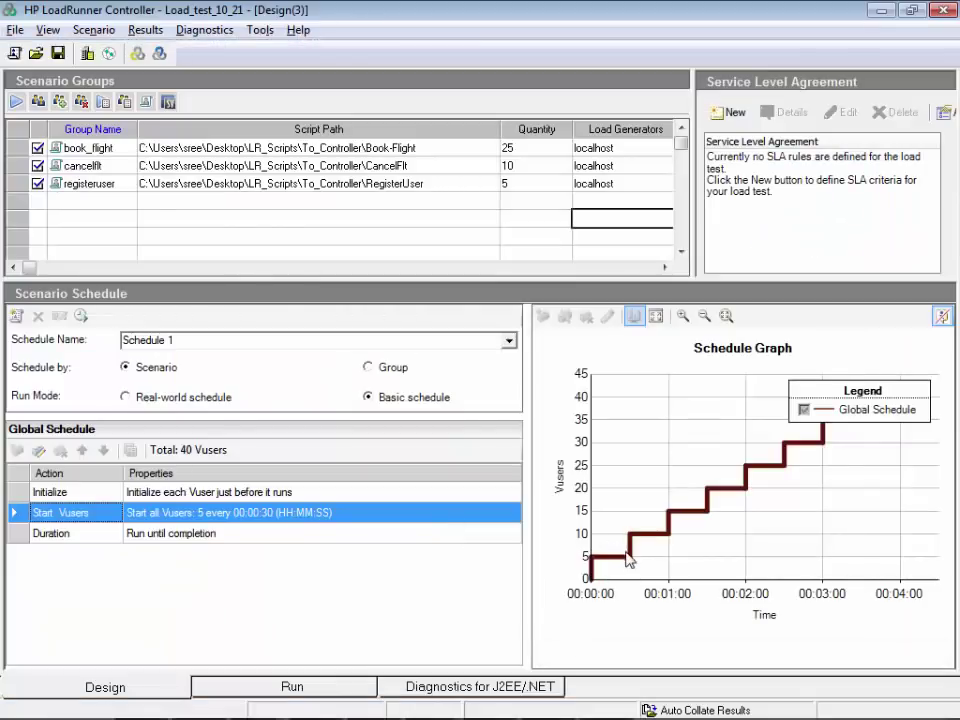
key("alt+Tab")
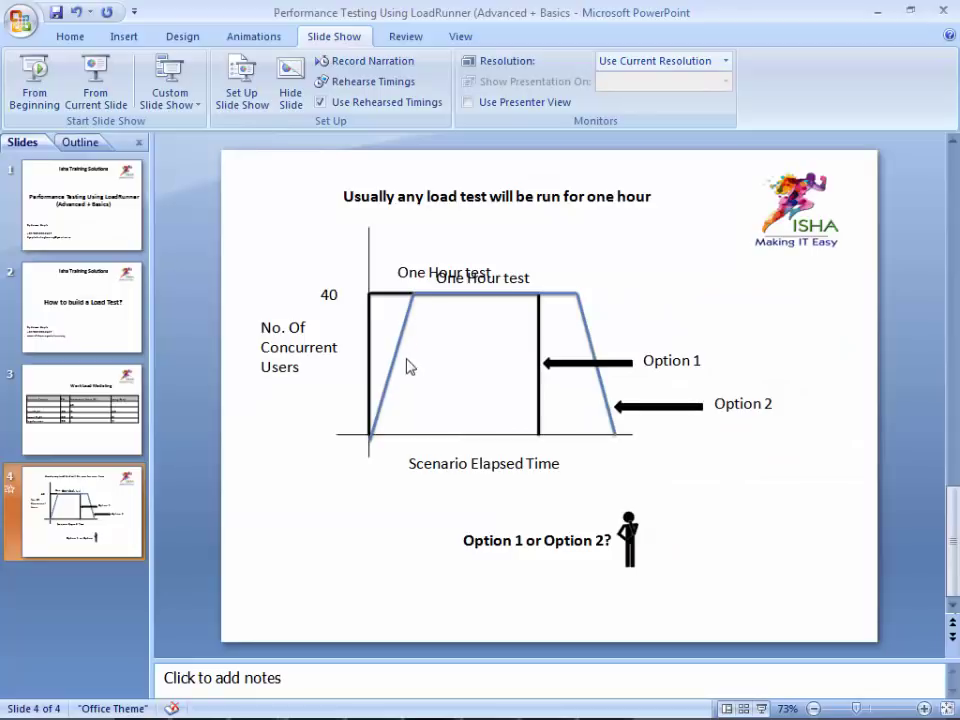
key("alt+Tab")
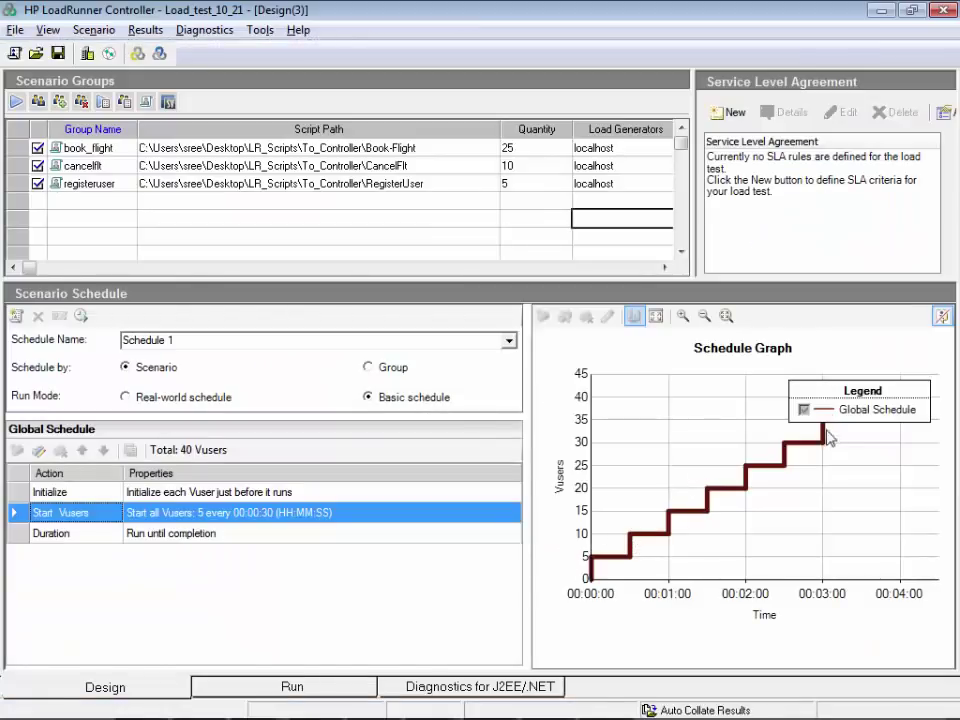
- Set the global schedule's Duration action to run for 01:00:00 and hide the schedule graph's legend
left_click(185, 541)
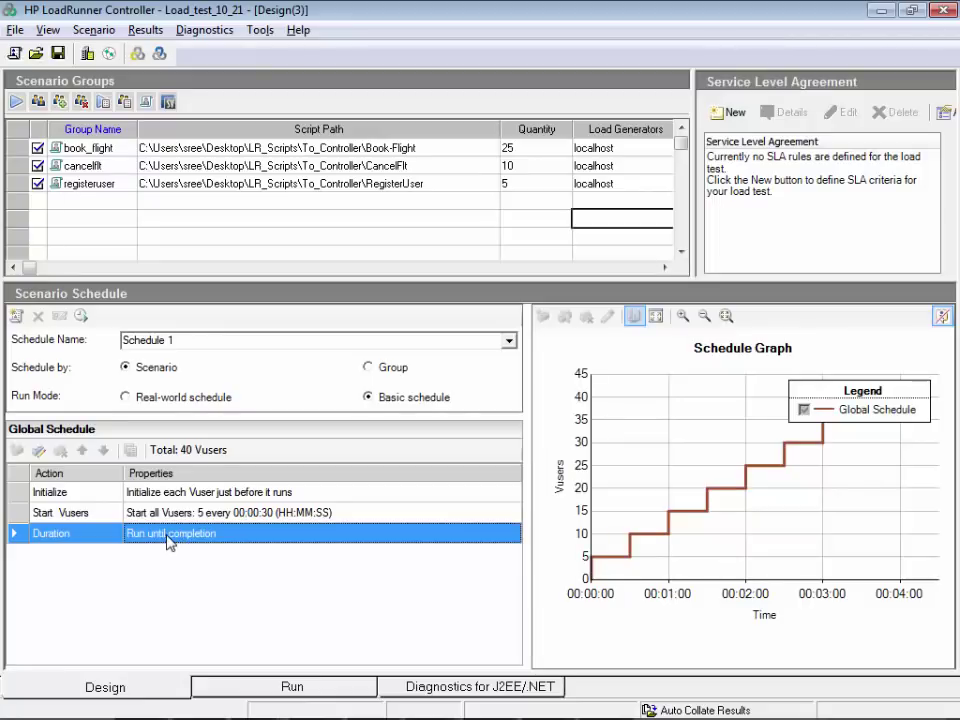
double_click(168, 541)
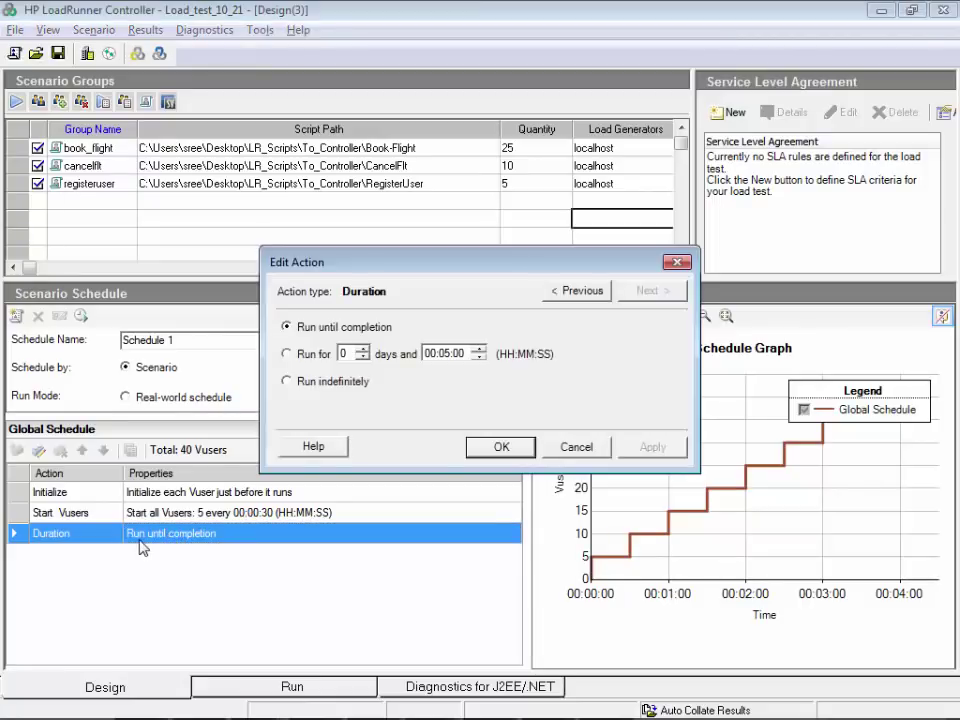
left_click(288, 355)
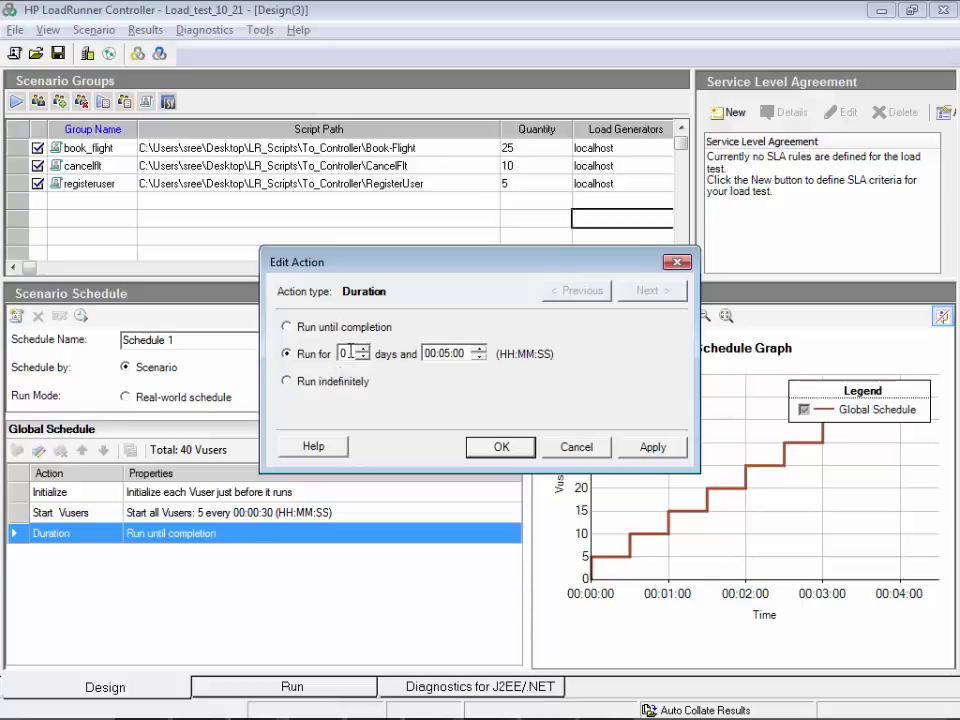
left_click(431, 354)
type("1")
left_click(448, 355)
type("0")
left_click(651, 448)
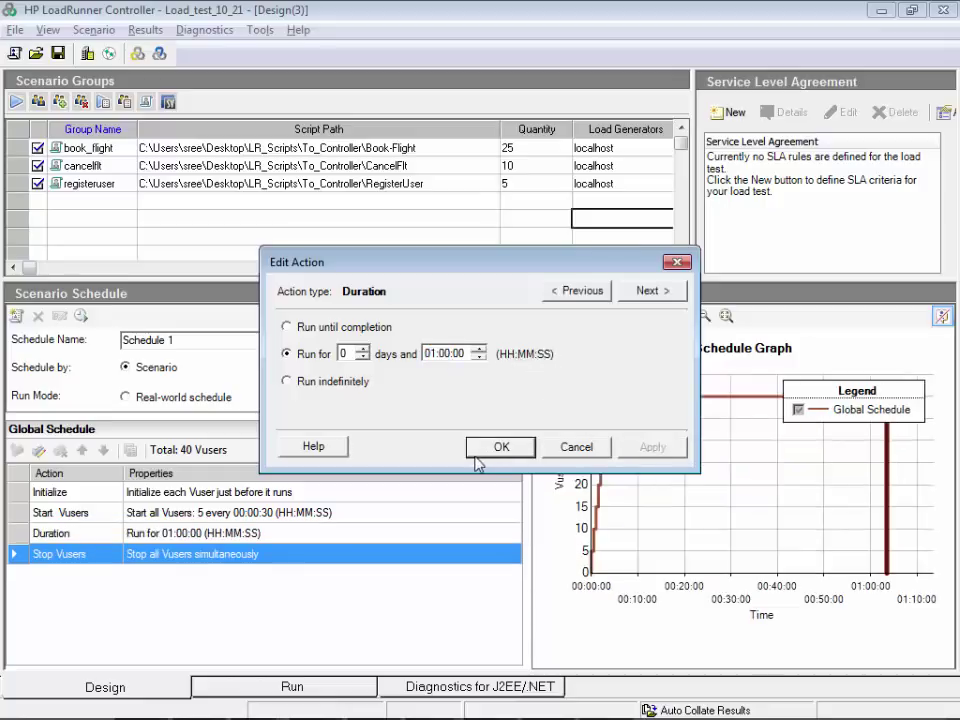
left_click(499, 447)
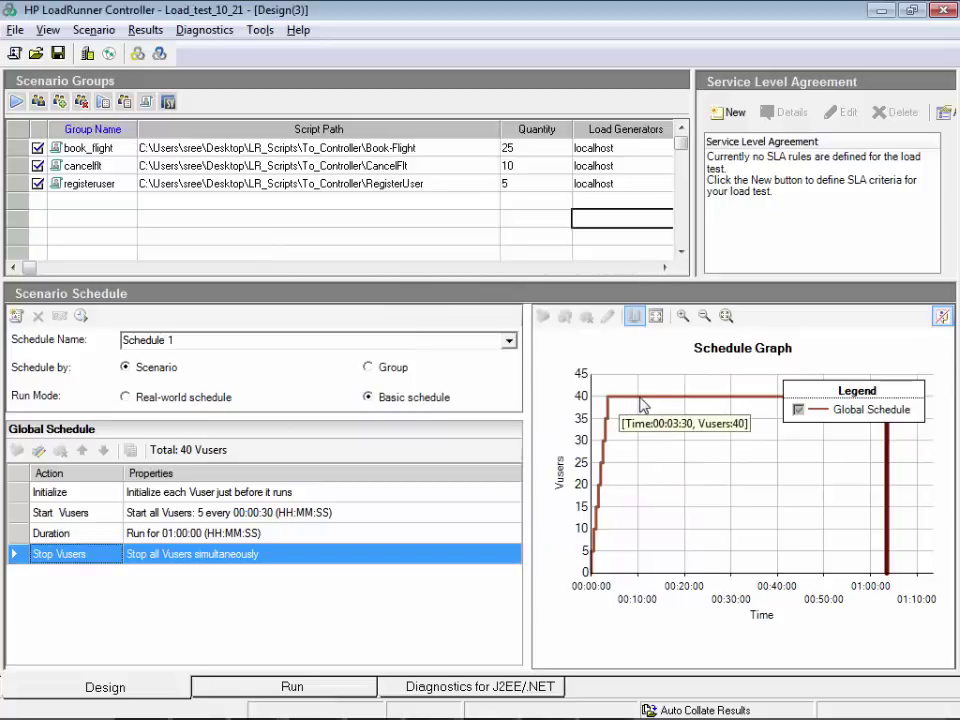
left_click(942, 315)
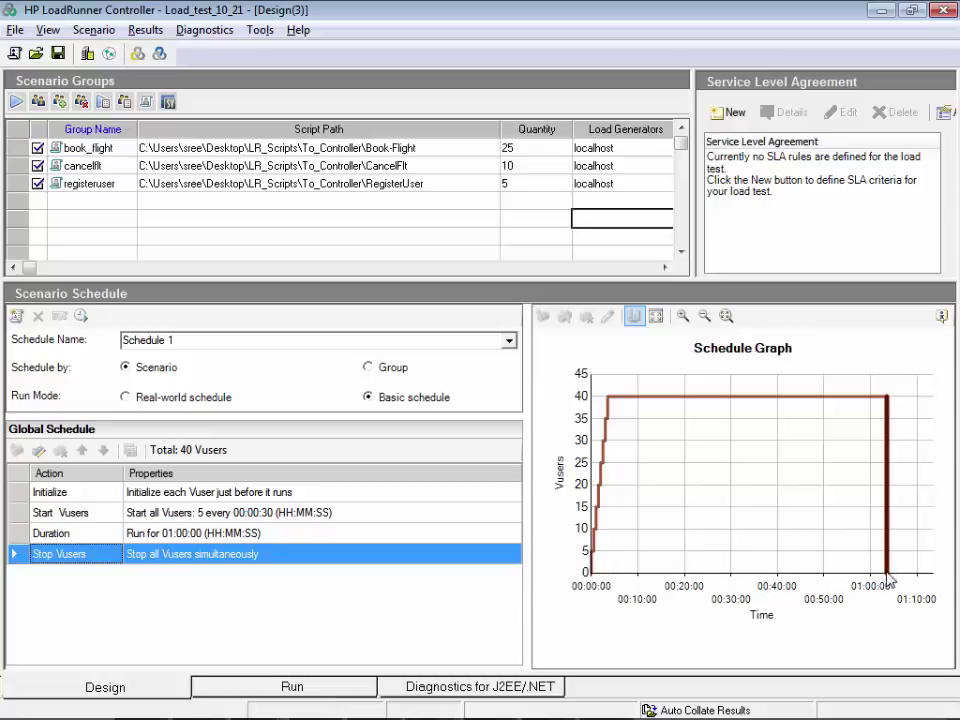
mouse_move(787, 403)
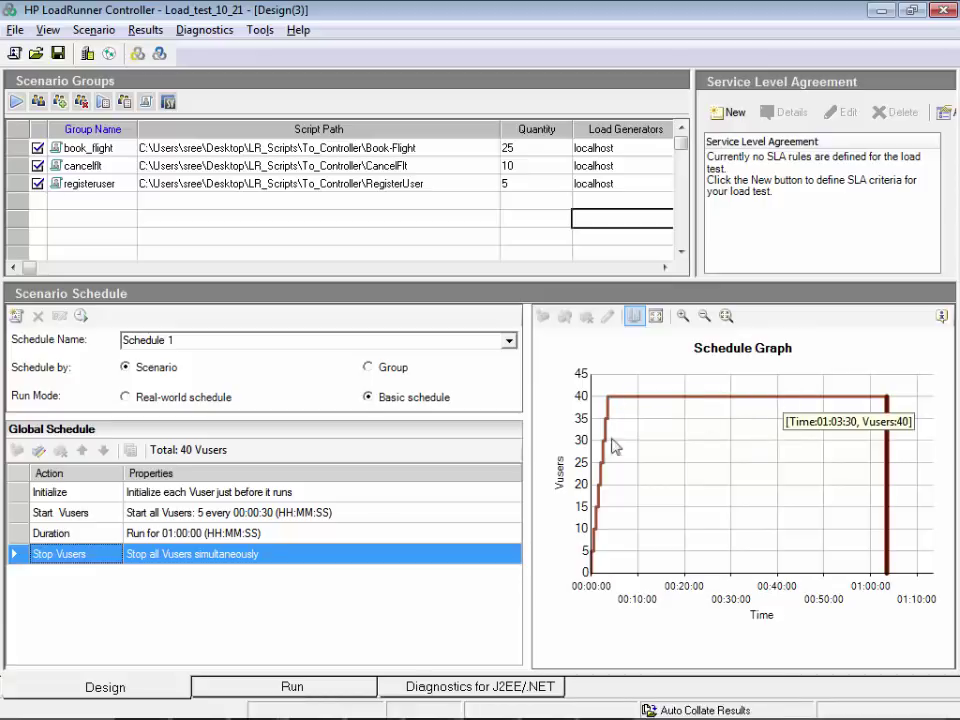
- Set the global schedule's Stop Vusers action to stop 5 Vusers every 00:00:15
double_click(220, 555)
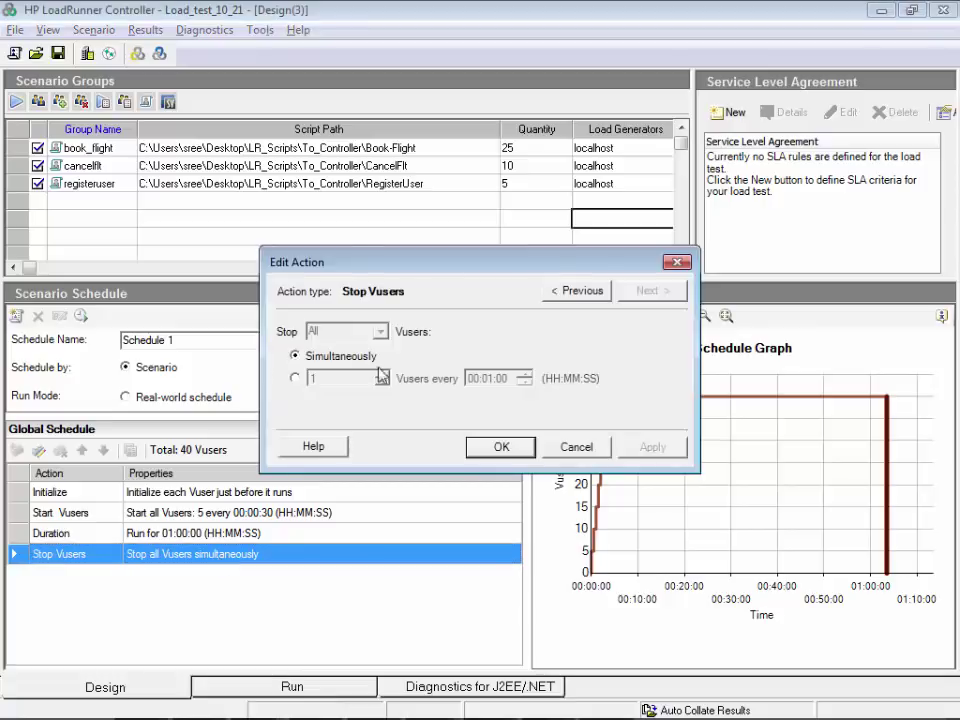
left_click(295, 378)
double_click(335, 379)
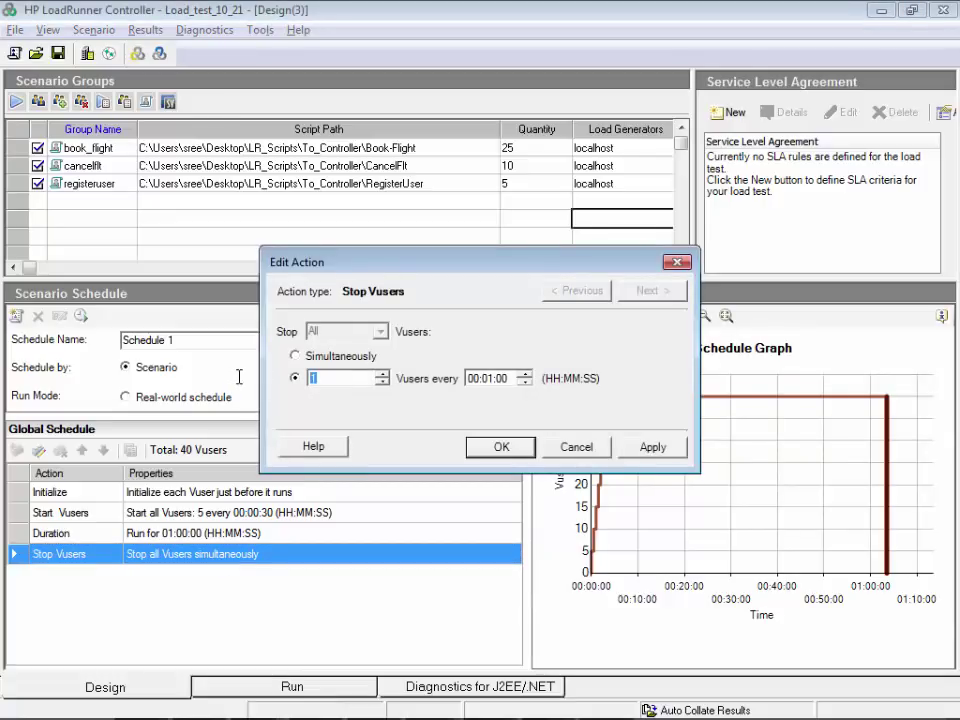
type("5")
left_click(502, 379)
type("15")
left_click(650, 446)
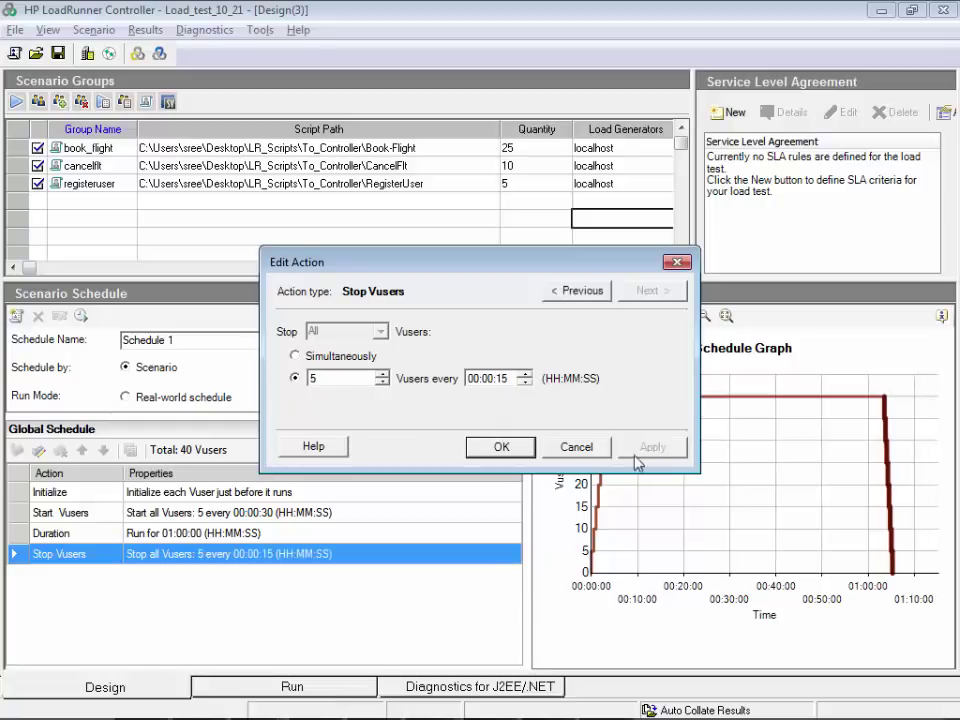
left_click(501, 447)
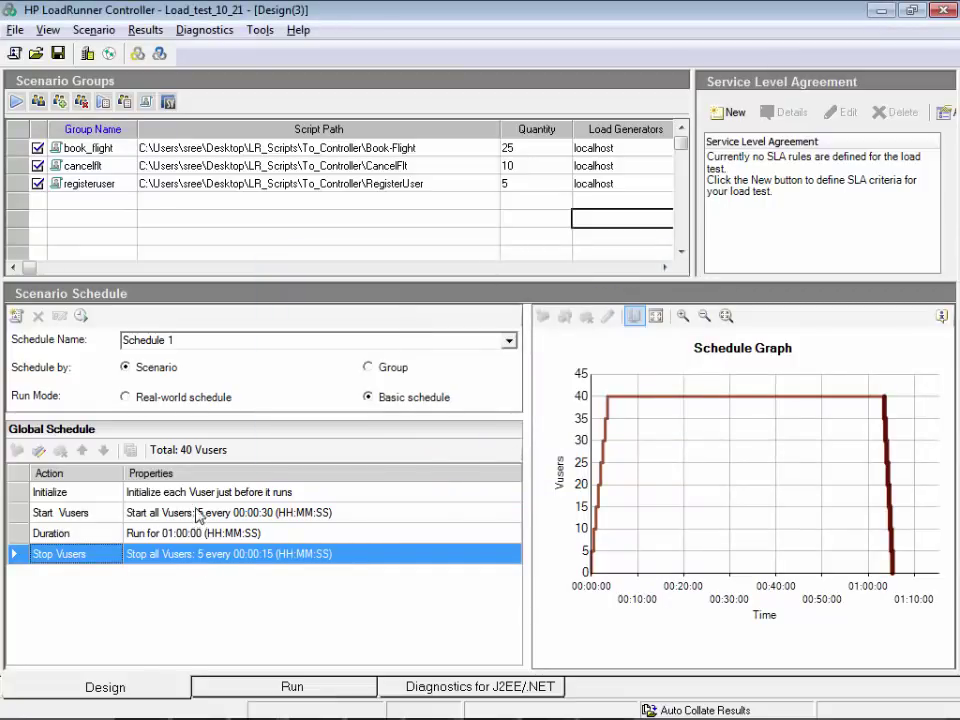
- Review the Start Vusers, Stop Vusers and Duration actions against their highlighted segments in the schedule graph
left_click(220, 515)
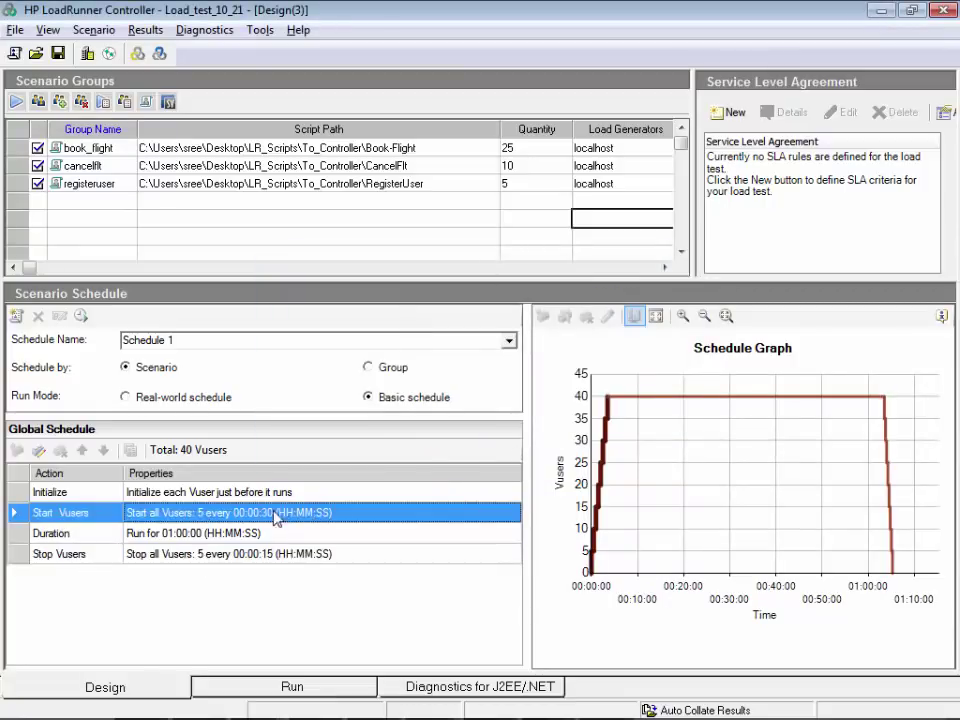
left_click(279, 556)
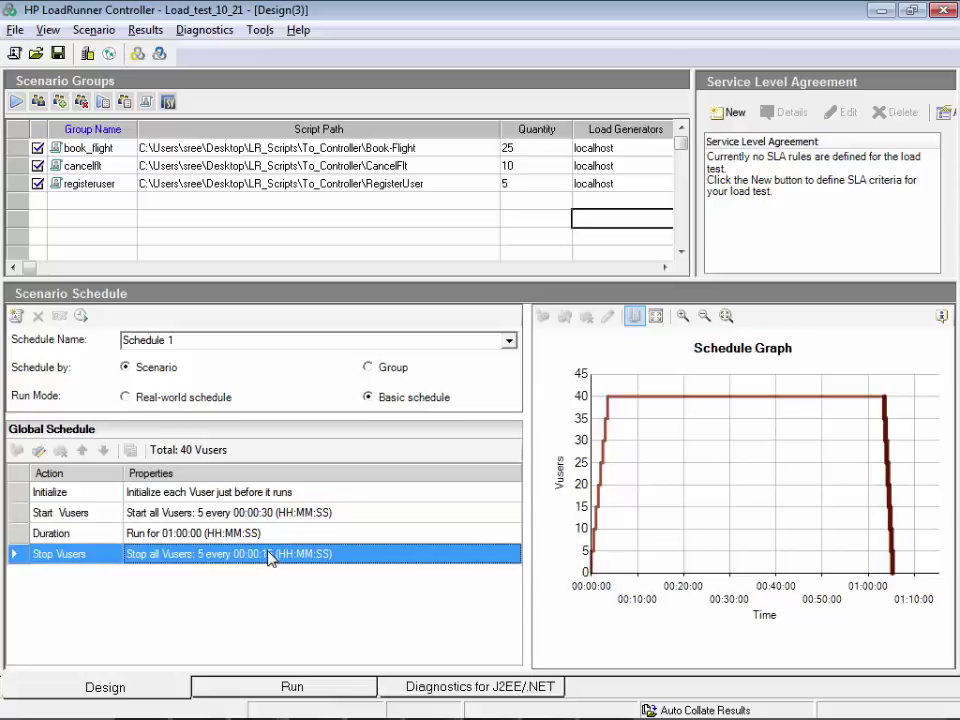
left_click(243, 532)
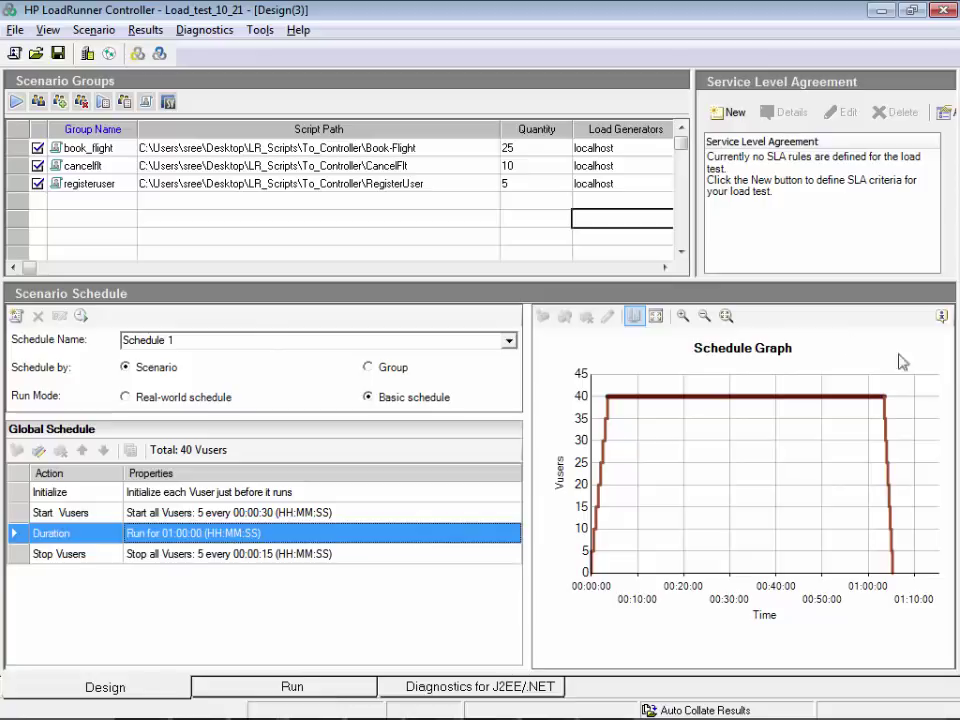
- Save the scenario, look over the Run view's scenario groups and graphs, and return to the Design view
left_click(57, 52)
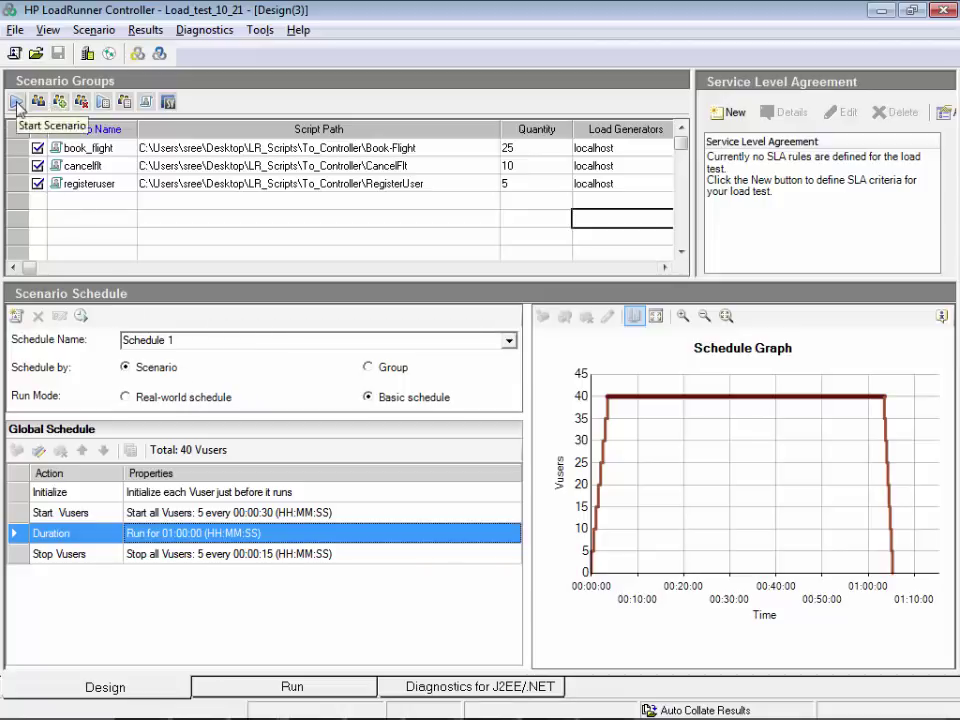
left_click(283, 690)
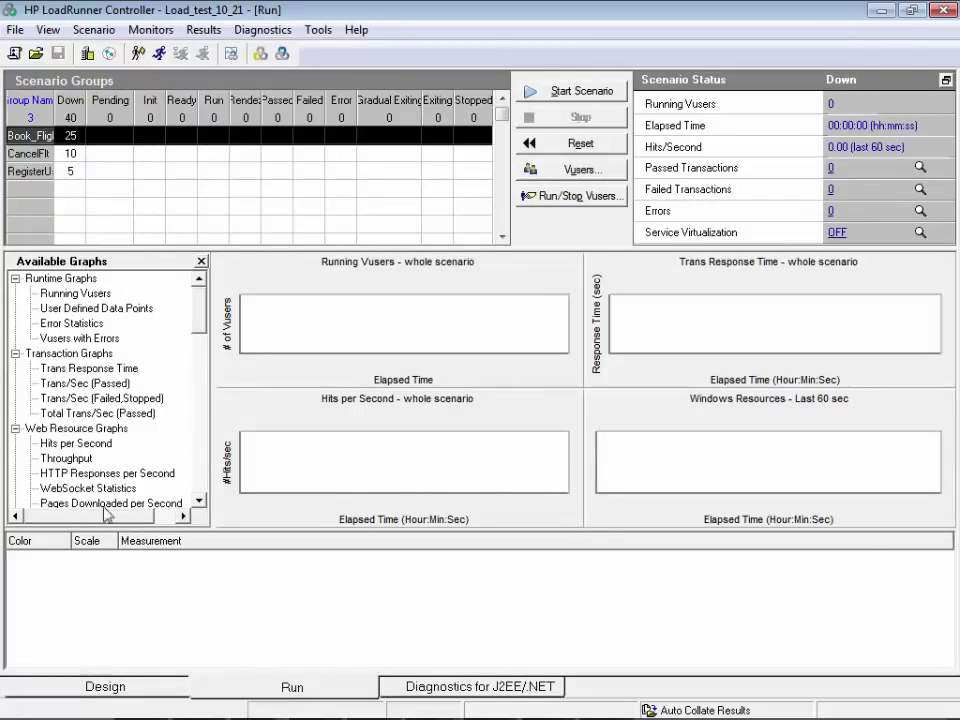
left_click(100, 686)
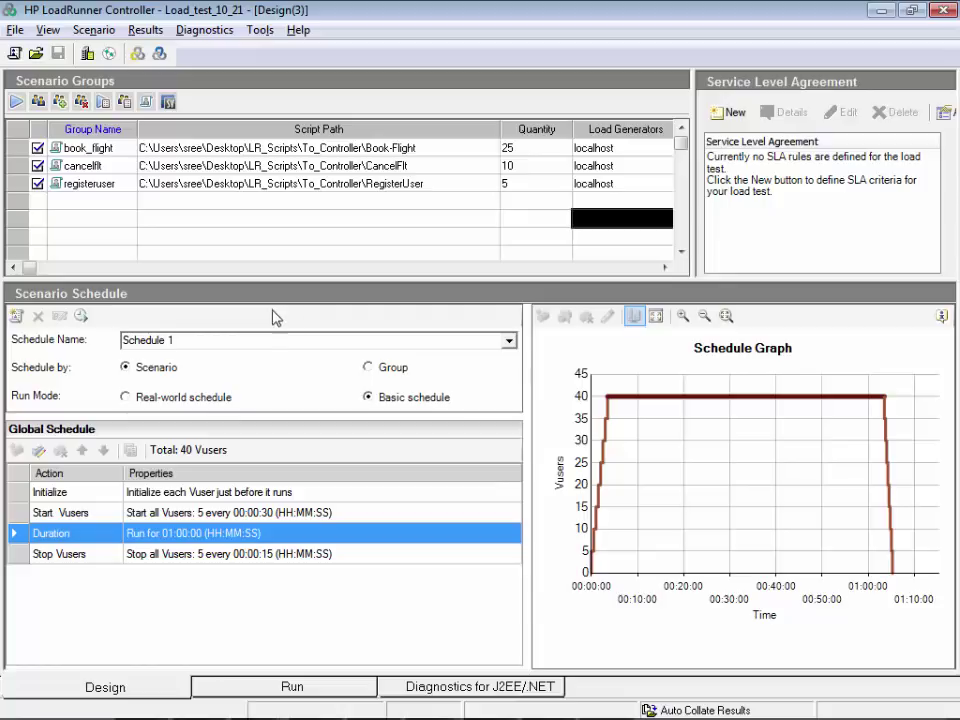
- Switch to PowerPoint's Performance Testing Using LoadRunner (Advanced + Basics) presentation and highlight the trainer's phone number on the title slide
mouse_move(428, 703)
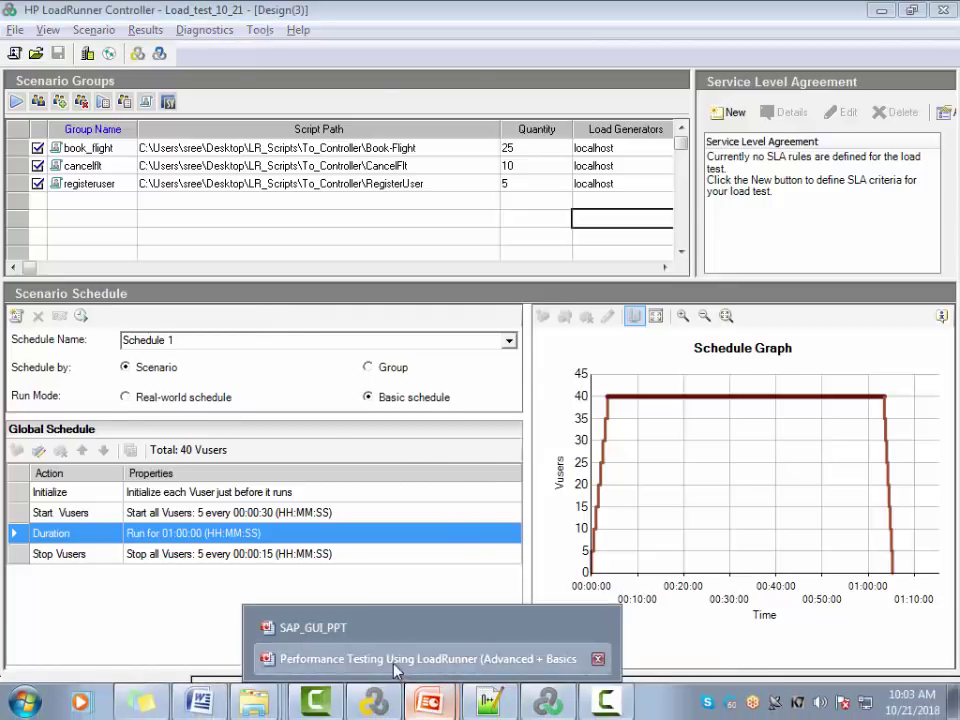
left_click(395, 670)
left_click(107, 229)
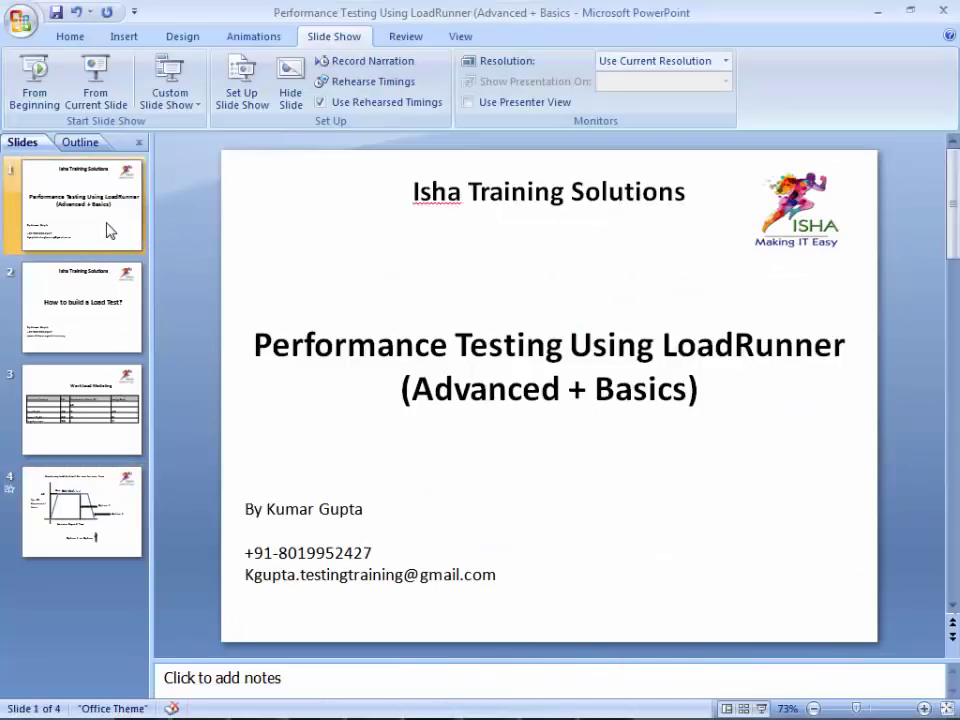
left_click(282, 553)
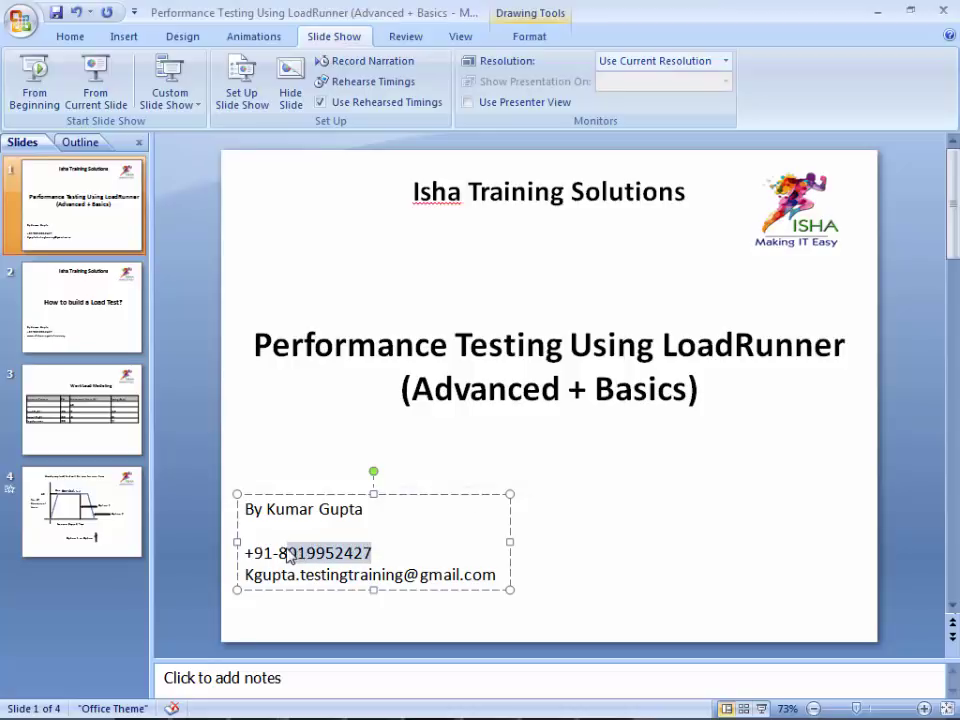
left_click_drag(280, 553, 381, 553)
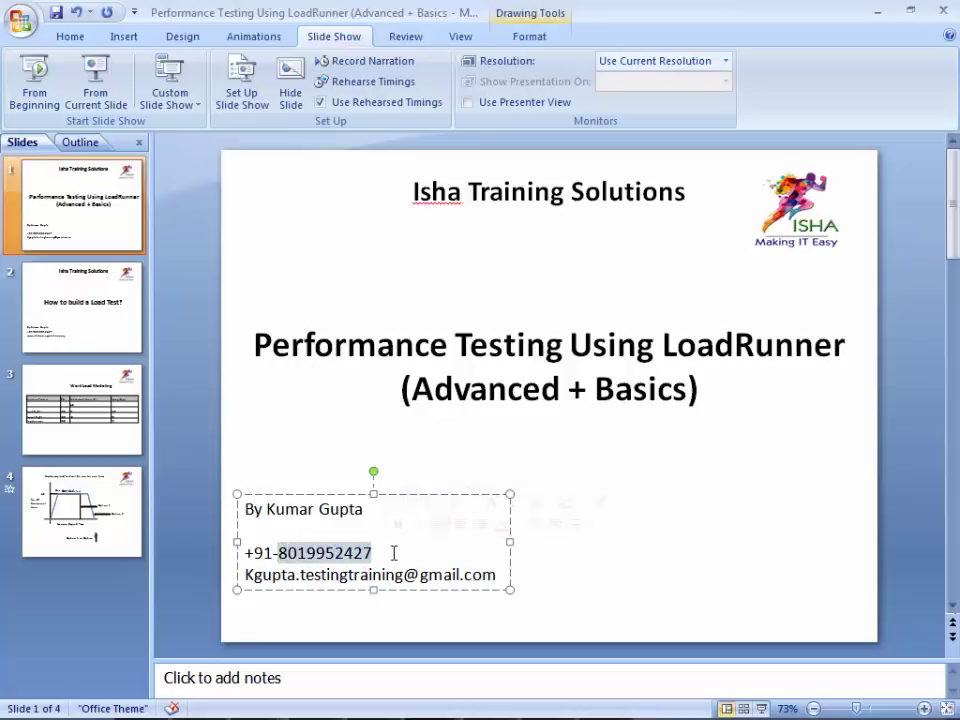